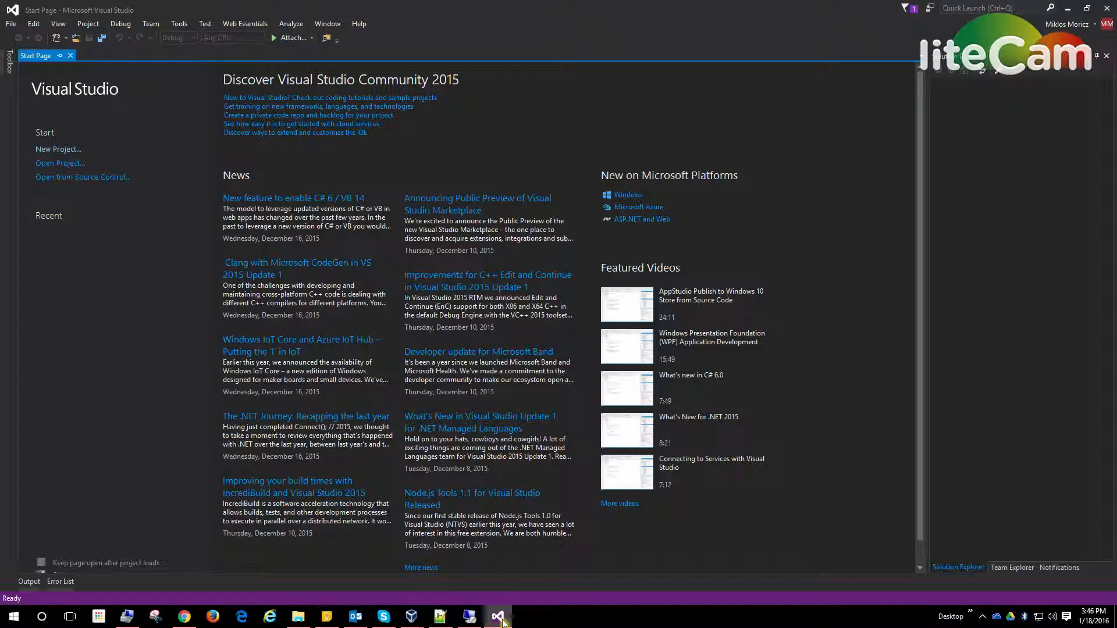
Step: Minimize Visual Studio and switch to the open Remote Desktop session of the virtual machine
click(498, 616)
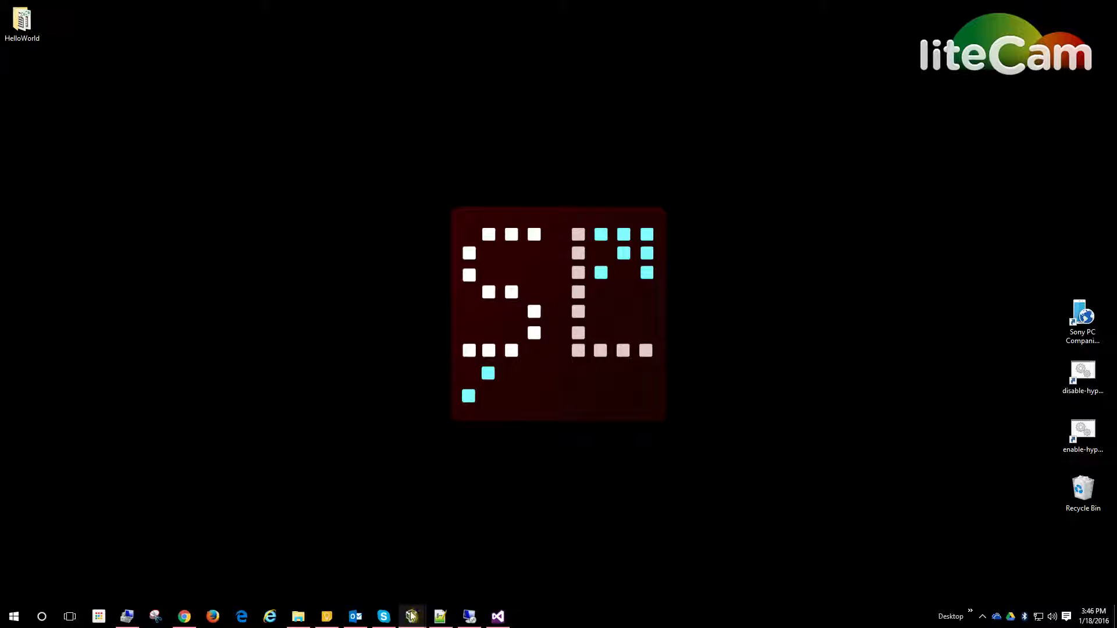
mouse_move(411, 616)
mouse_move(449, 577)
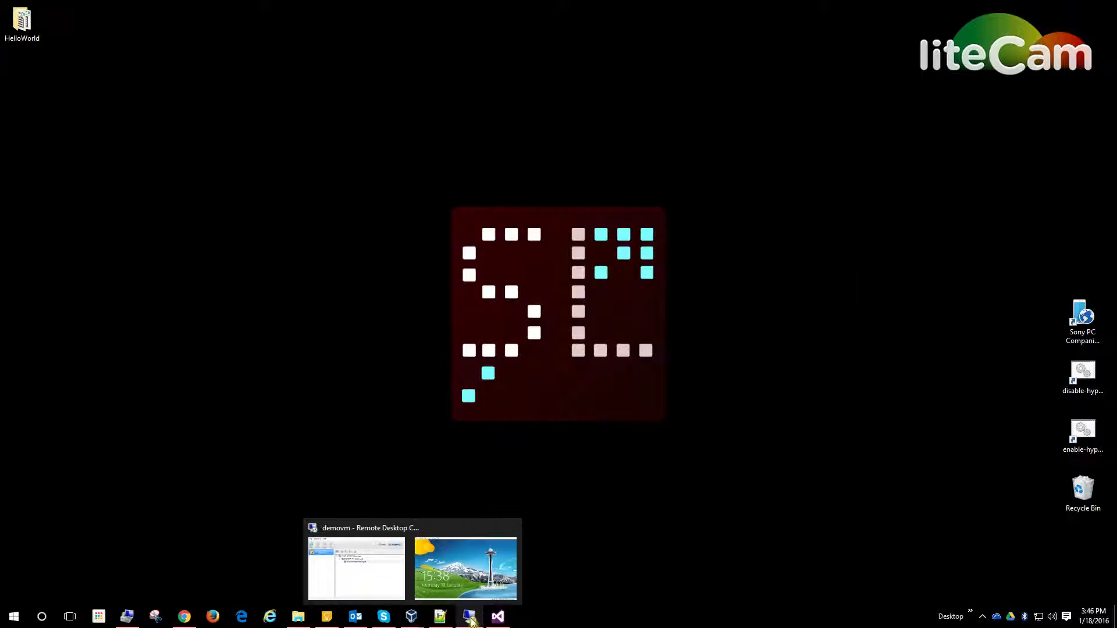
click(470, 616)
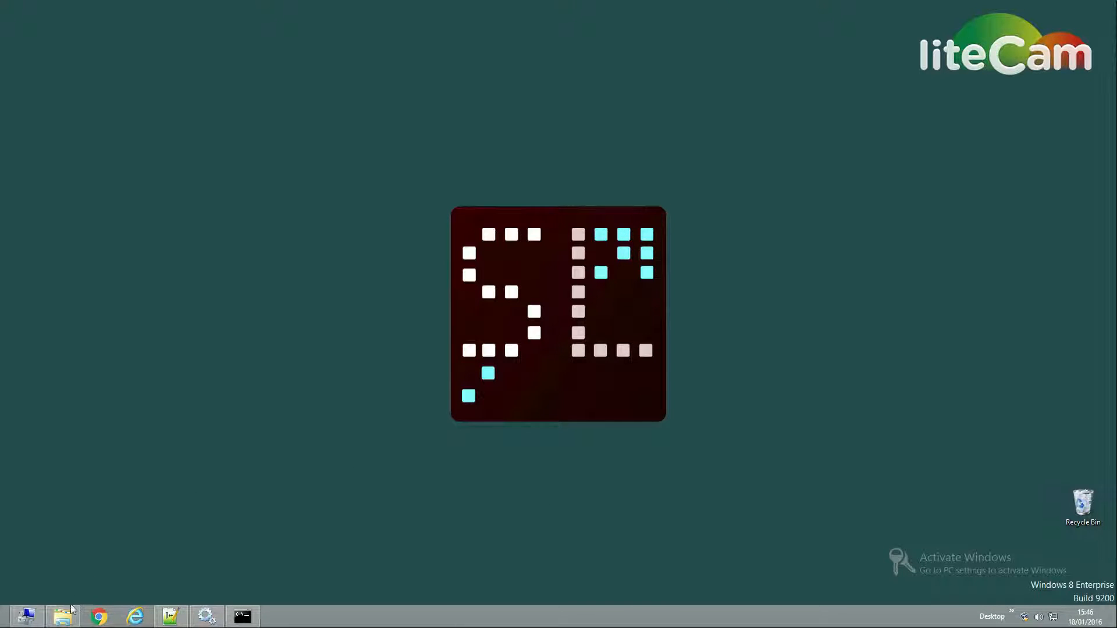
Step: Examine the IIS application pools in Computer Management, including mainfs_web, and minimize the window
click(26, 616)
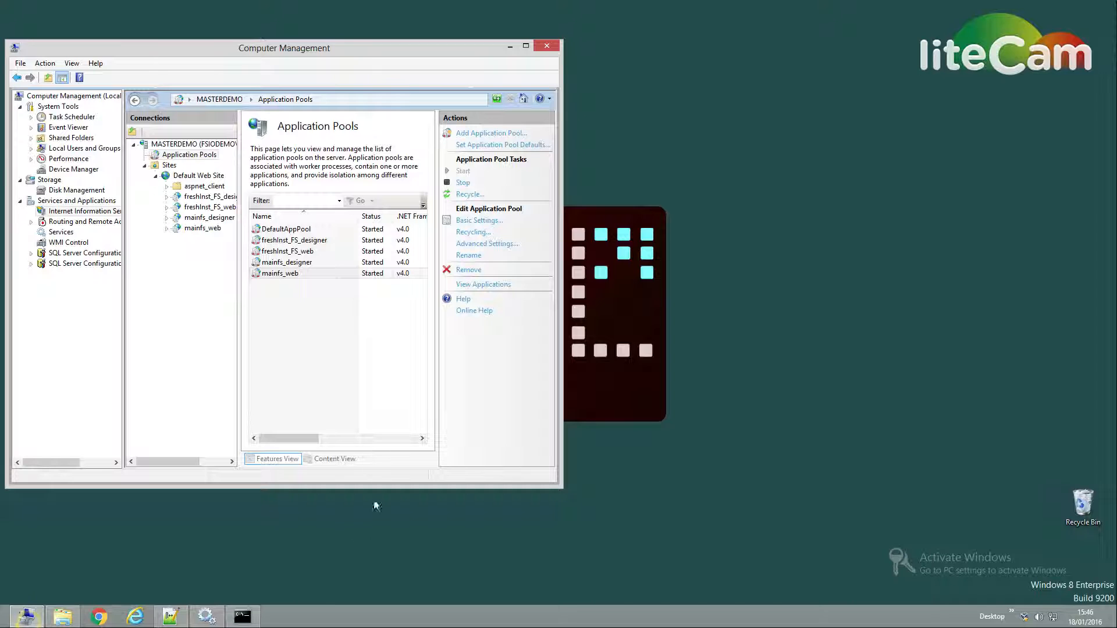
click(304, 273)
click(313, 252)
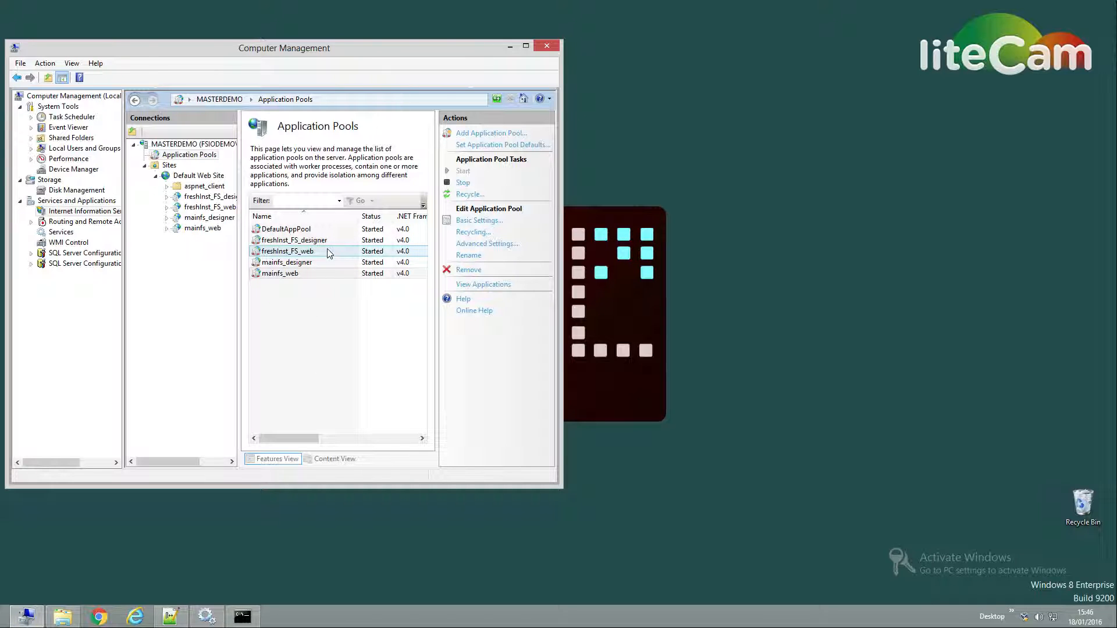
click(262, 274)
click(256, 274)
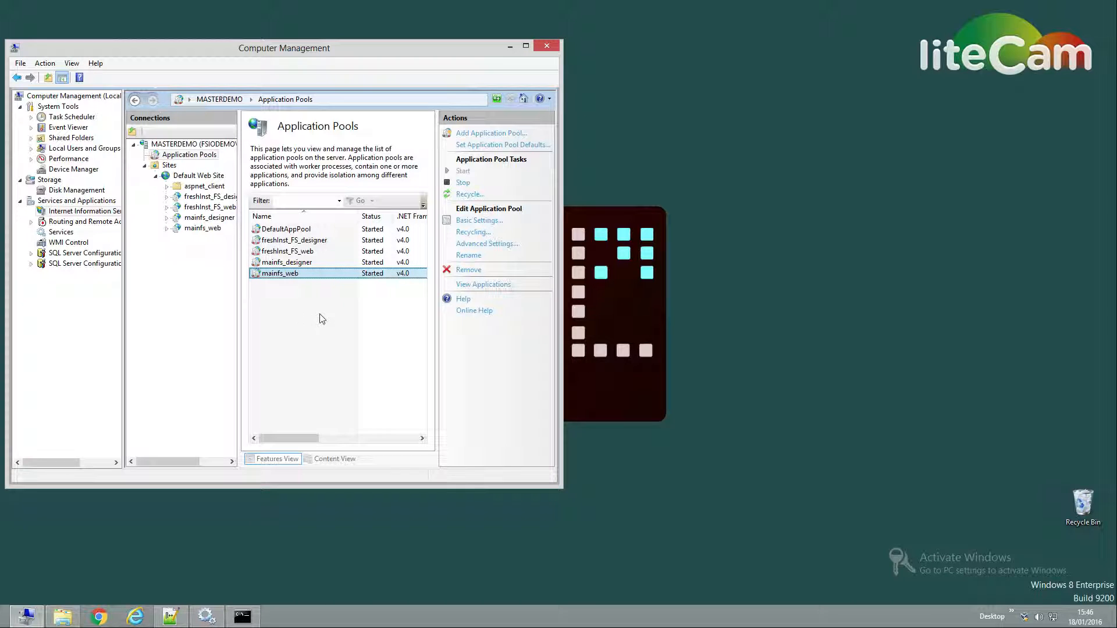
click(509, 47)
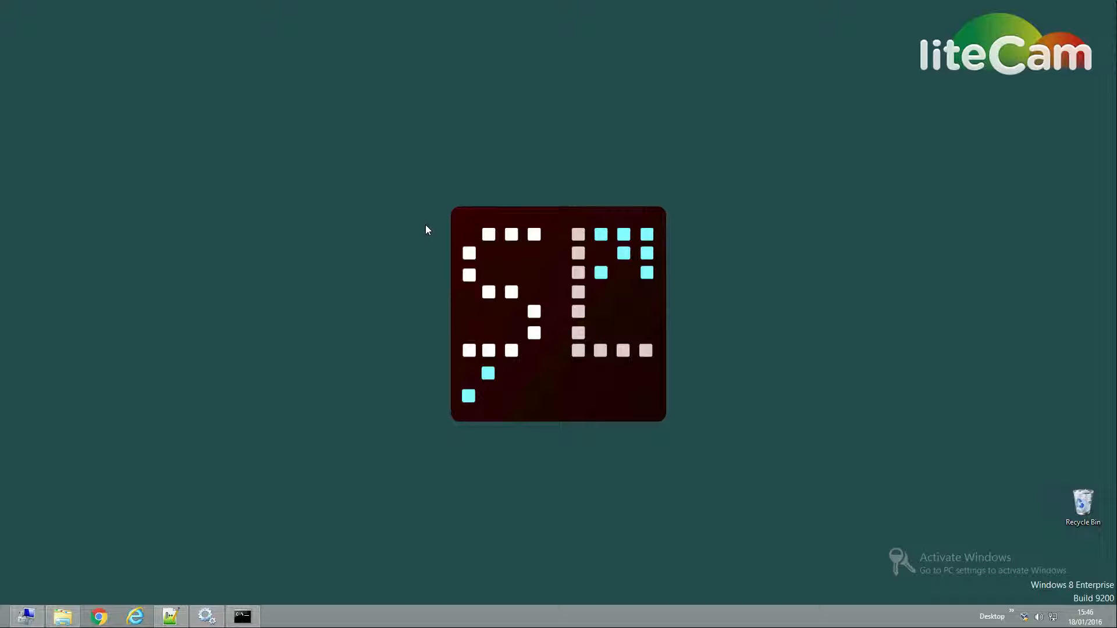
Step: Find Windows Firewall among the settings with the search term "fire" and open it
key(super)
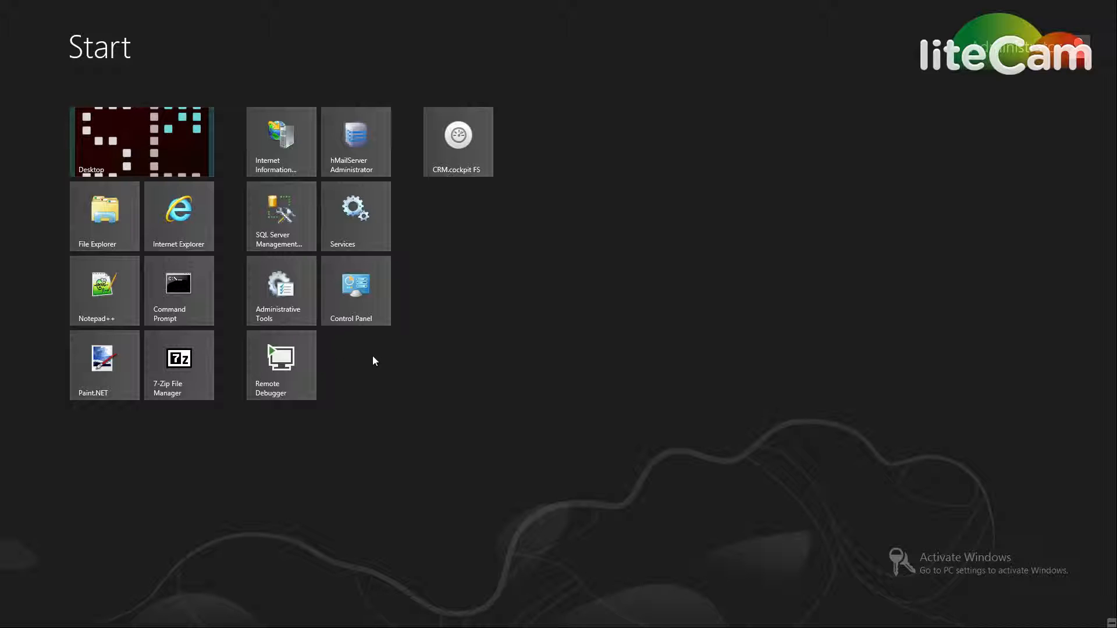
key(super)
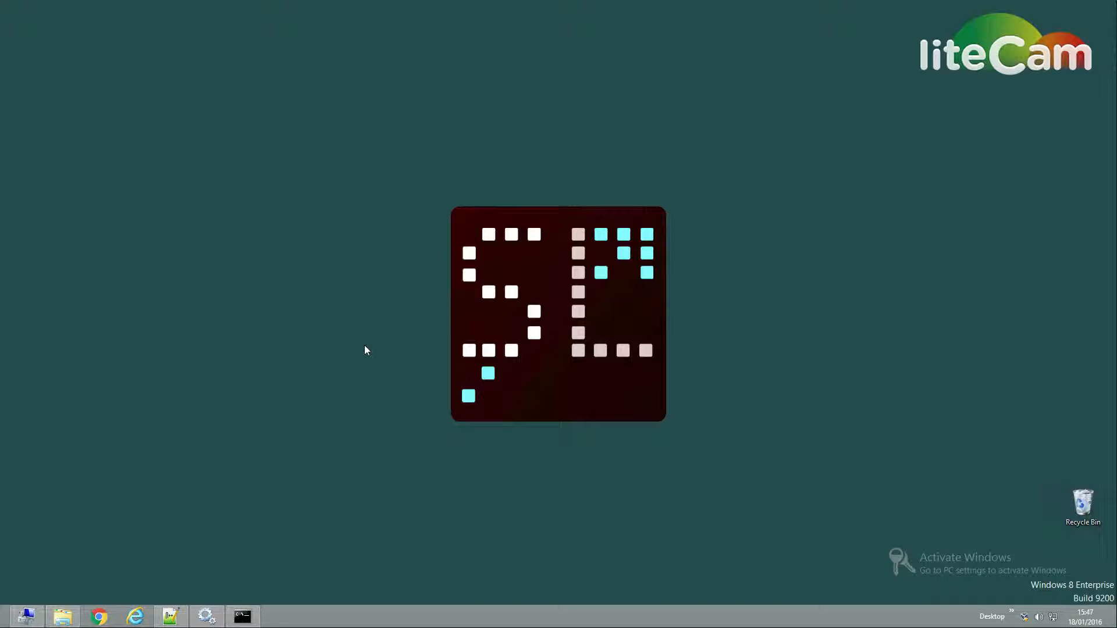
key(super)
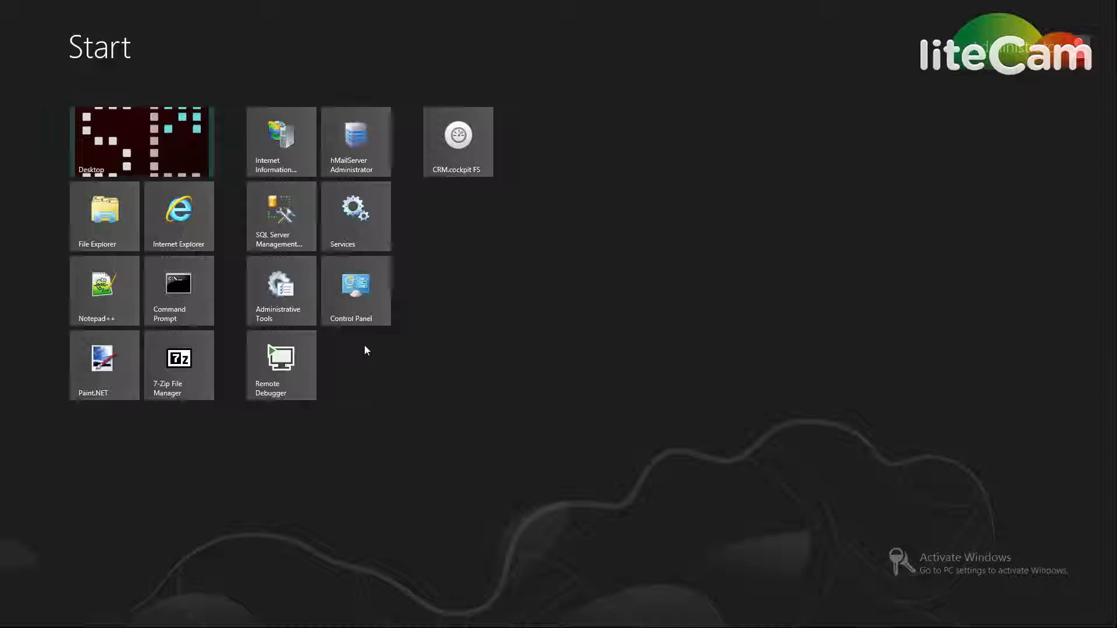
text(fire)
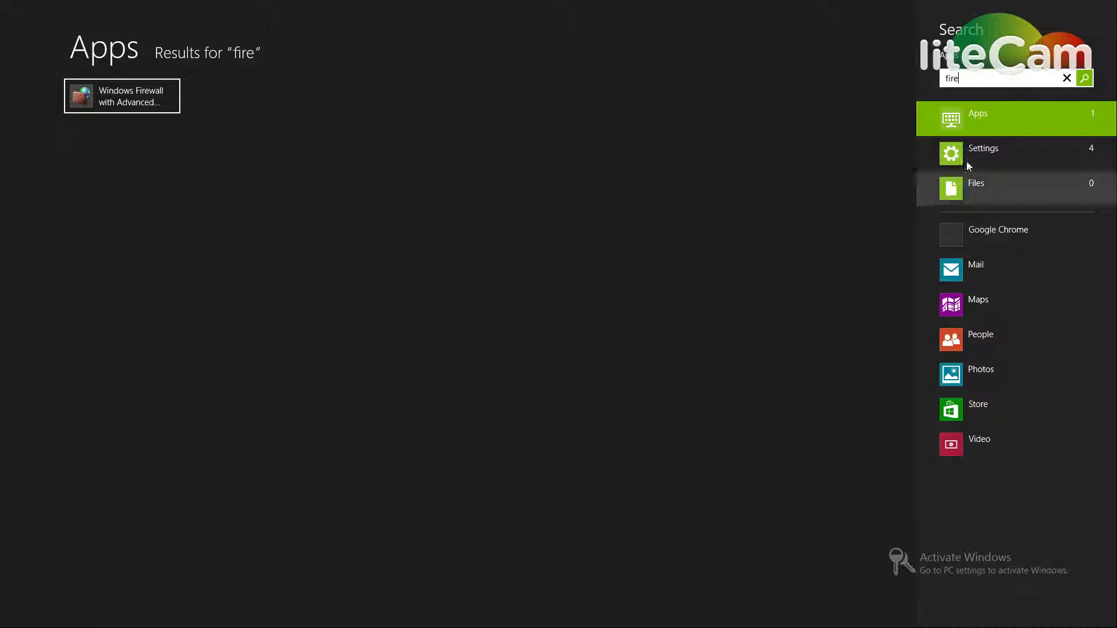
click(982, 149)
click(213, 104)
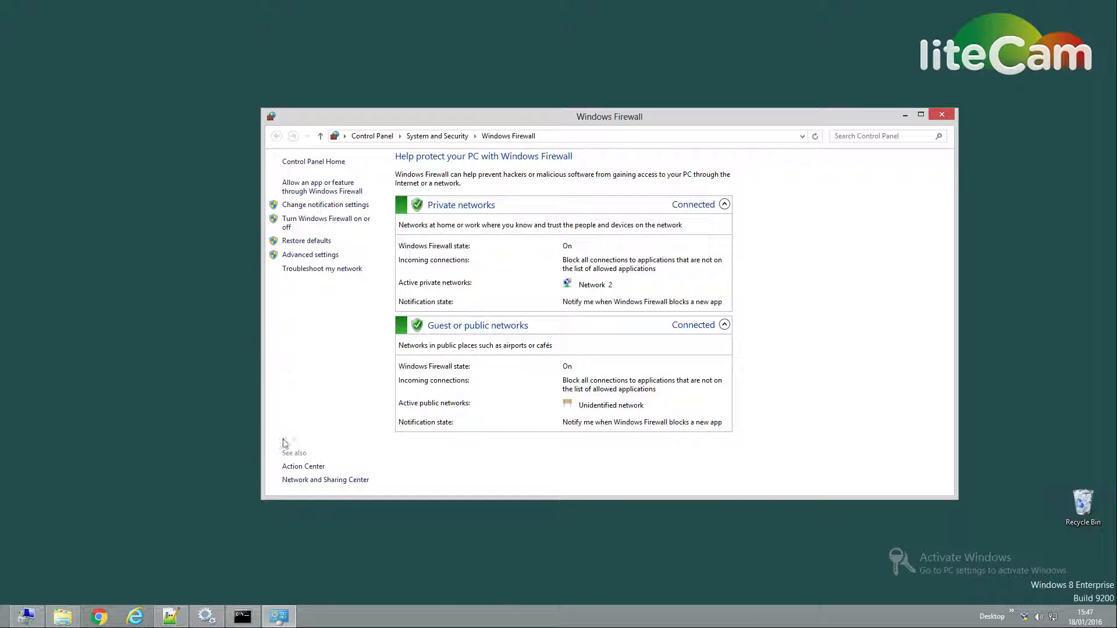
Step: Stop the Visual Studio 2015 Remote Debugger service and launch the Remote Debugger application
click(211, 618)
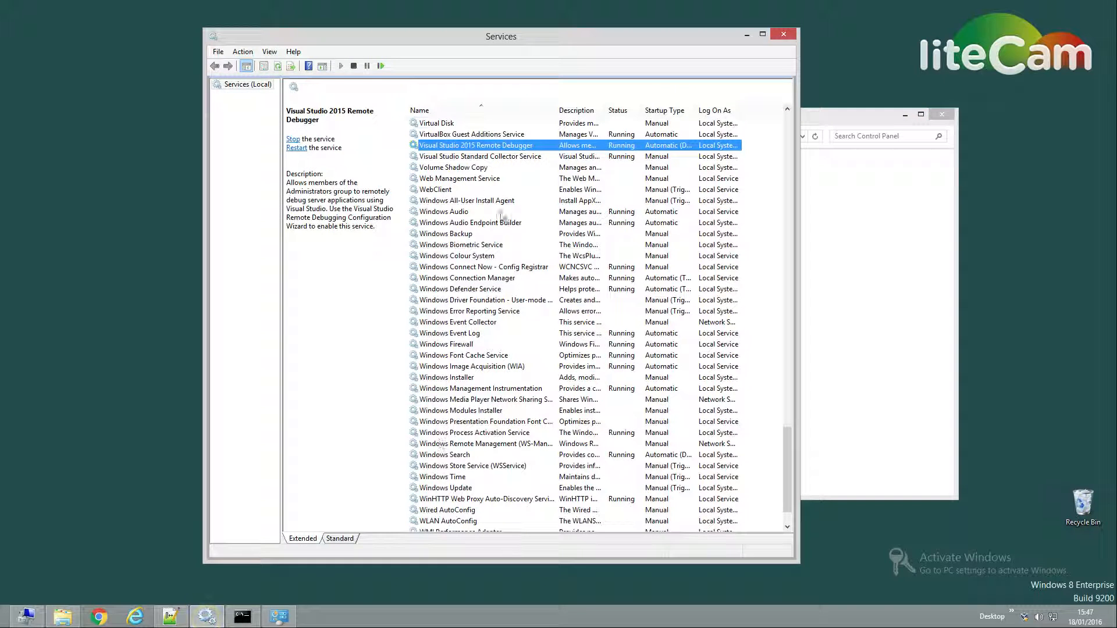
right_click(463, 147)
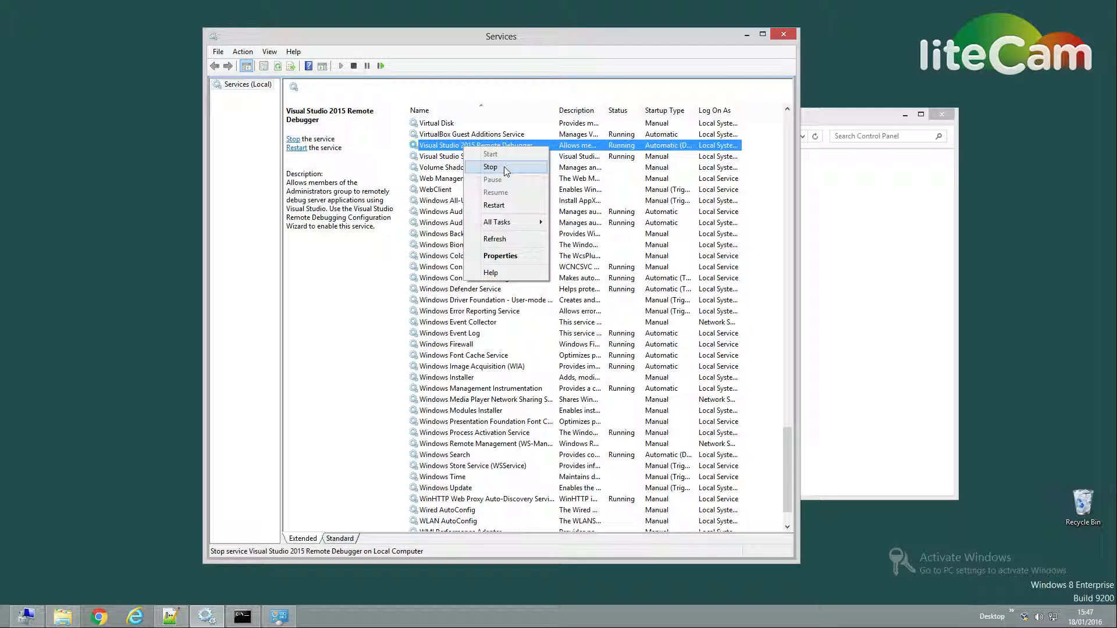
click(492, 167)
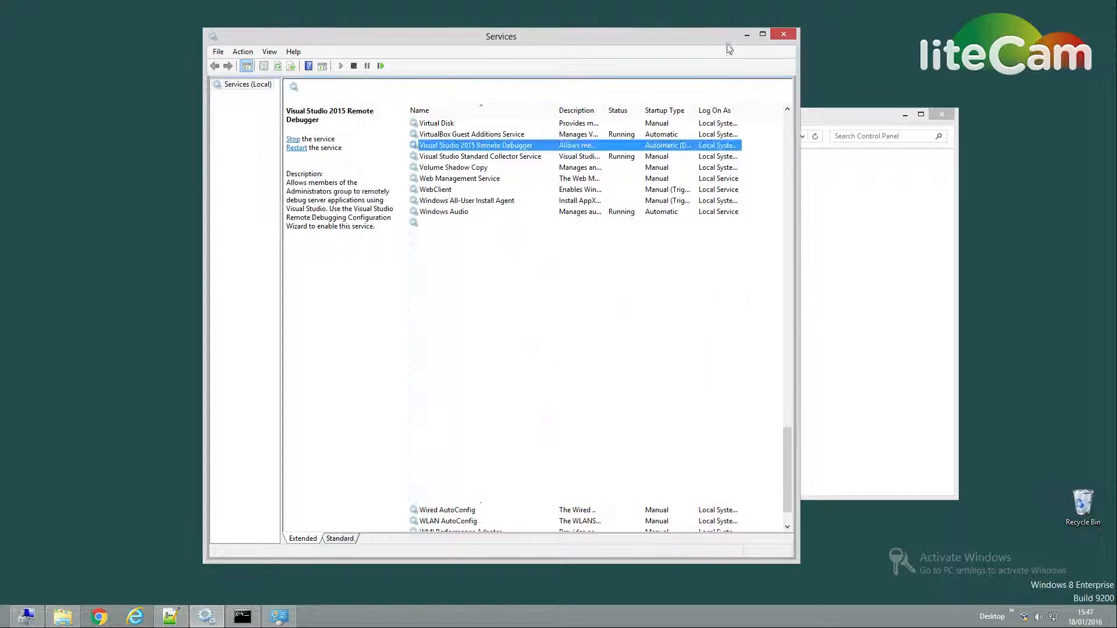
click(746, 34)
key(super)
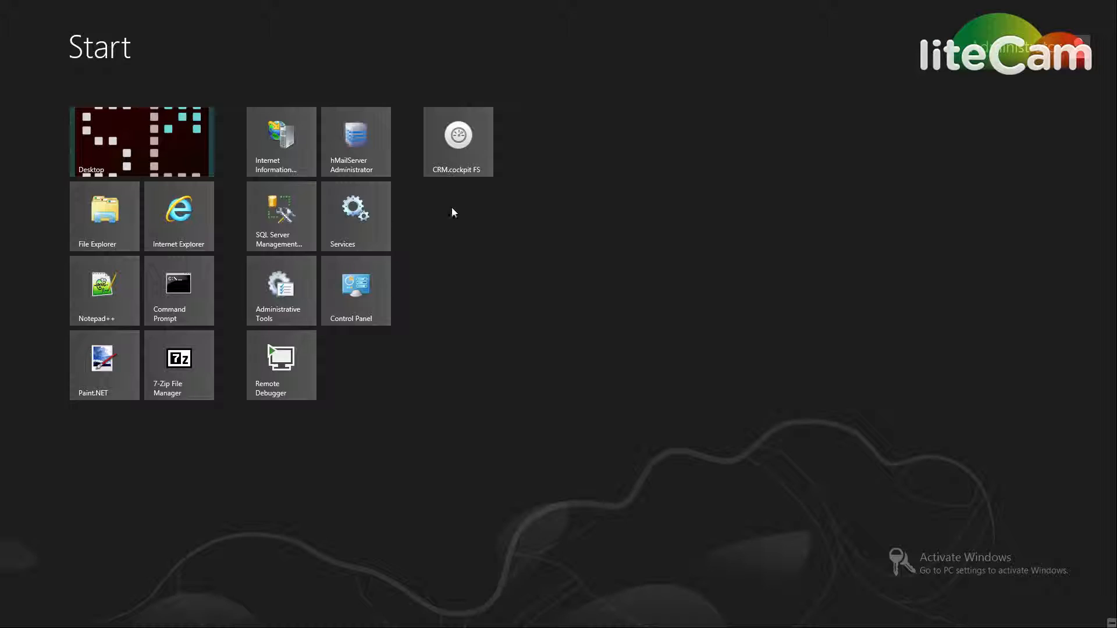
click(280, 365)
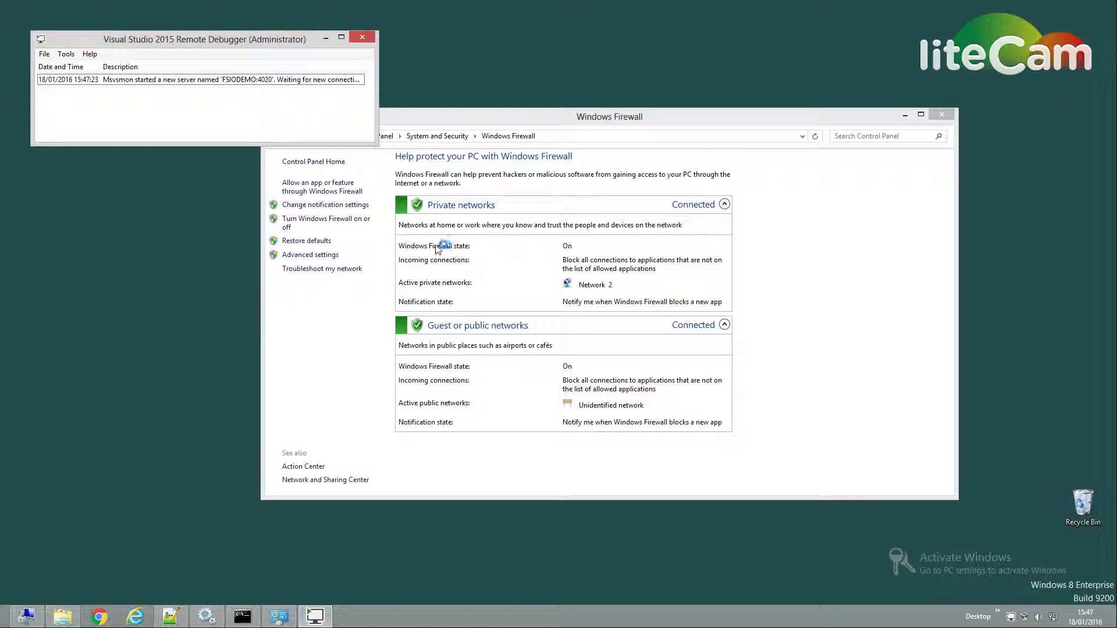
Step: Check the Visual Studio Remote Debugger entries among the firewall's allowed apps and close the firewall window
click(304, 191)
click(562, 297)
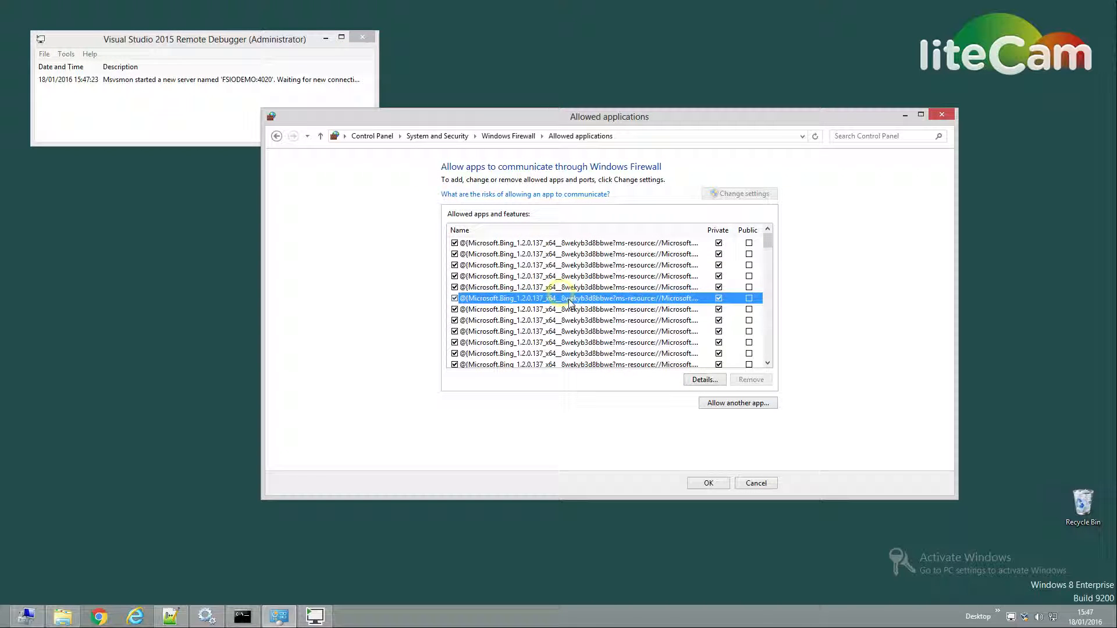
text(vis)
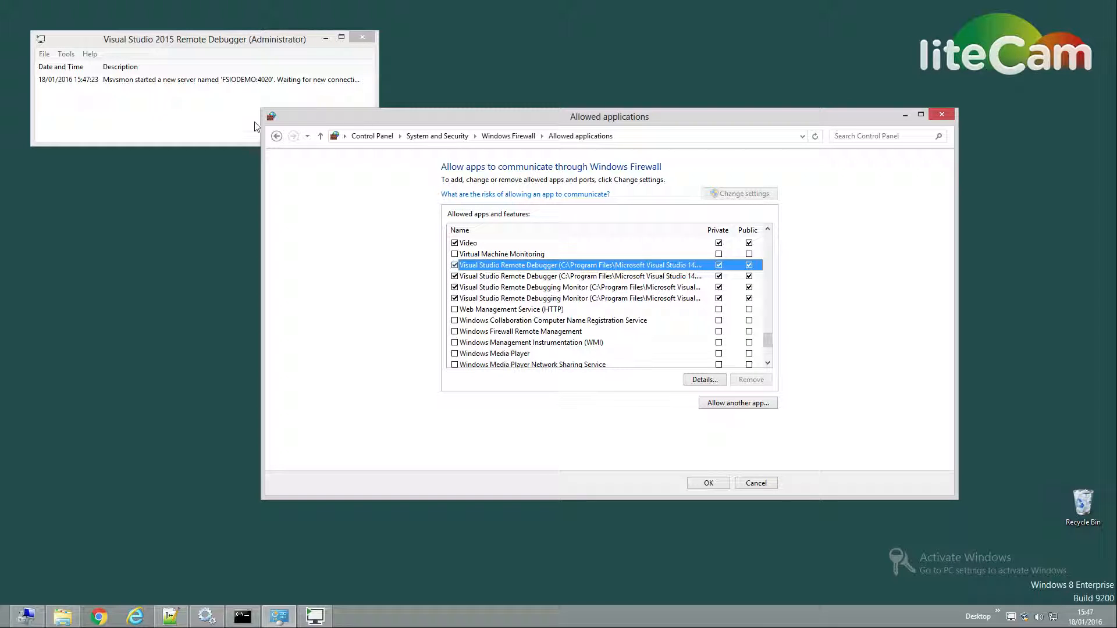
click(272, 117)
click(271, 117)
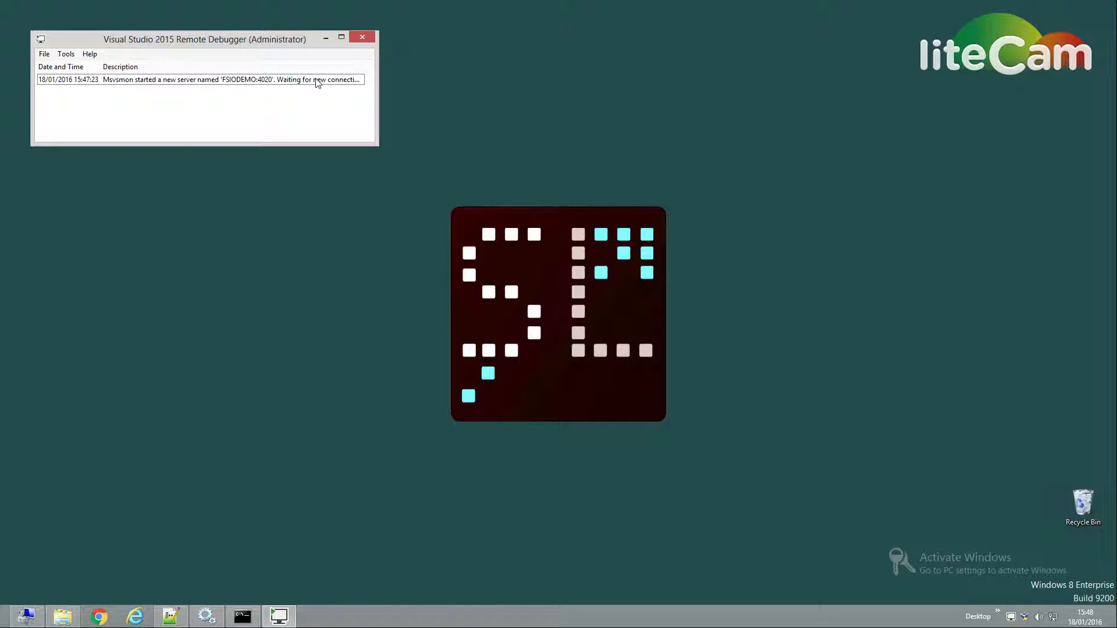
Step: Review the Remote Debugger's port and authentication options, close them, and enlarge the debugger window to fit its log message
click(66, 54)
click(89, 67)
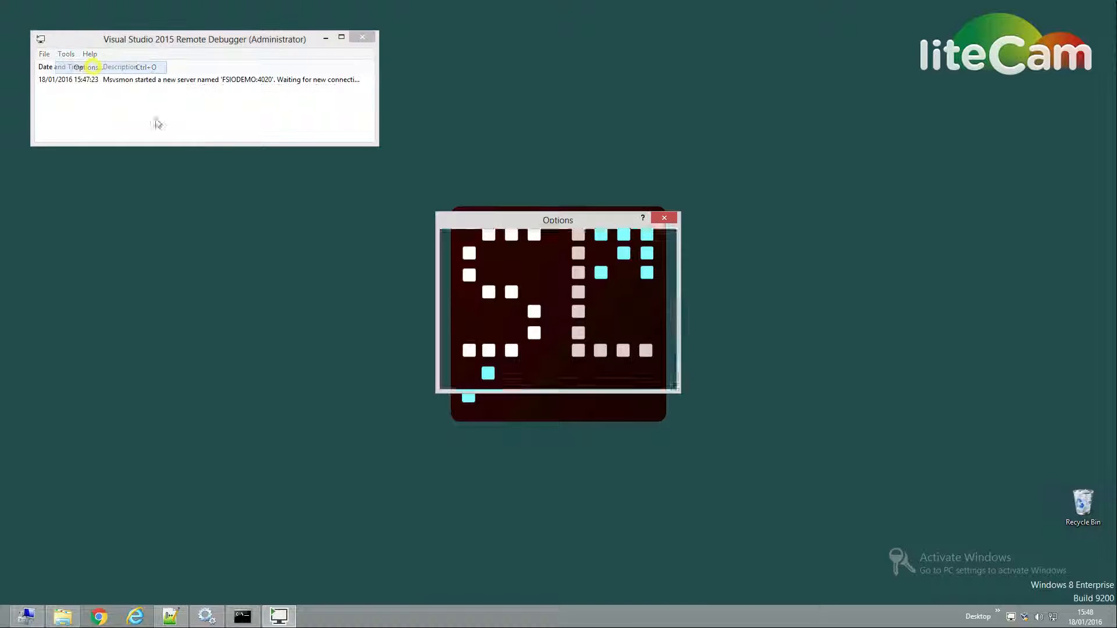
click(664, 220)
drag(375, 143, 399, 174)
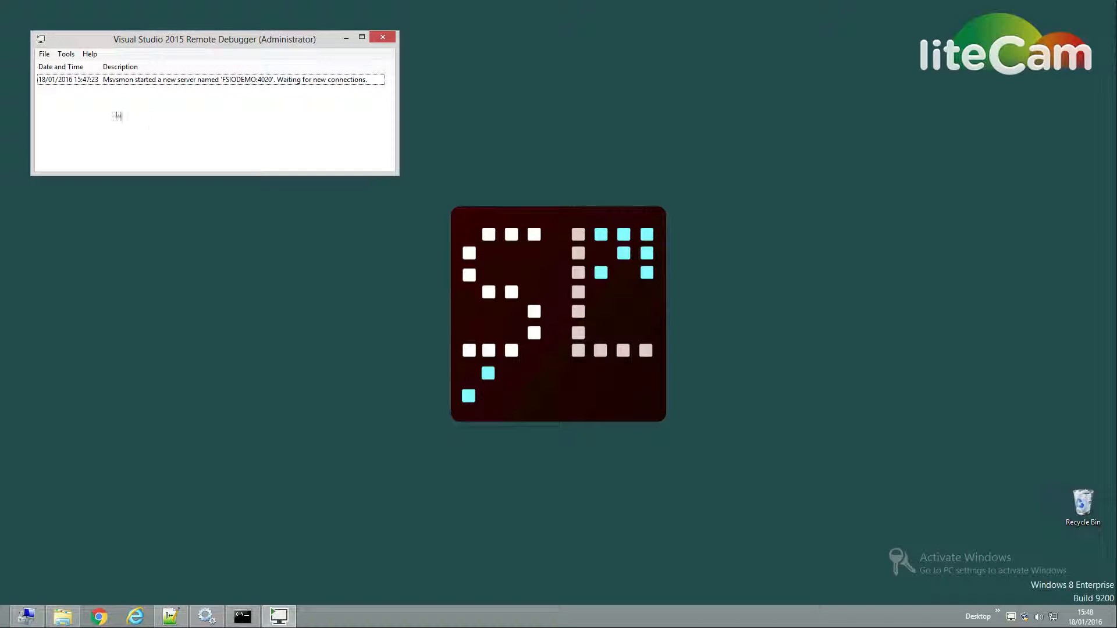
Step: Exit the Remote Debugger application and start the Visual Studio 2015 Remote Debugger service
click(45, 55)
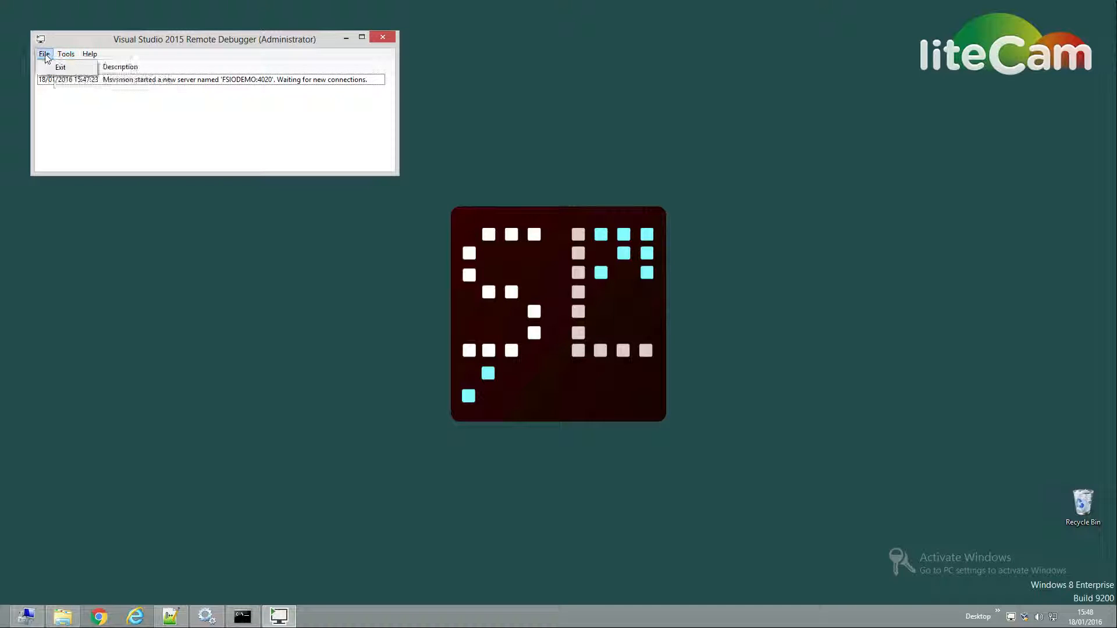
click(51, 67)
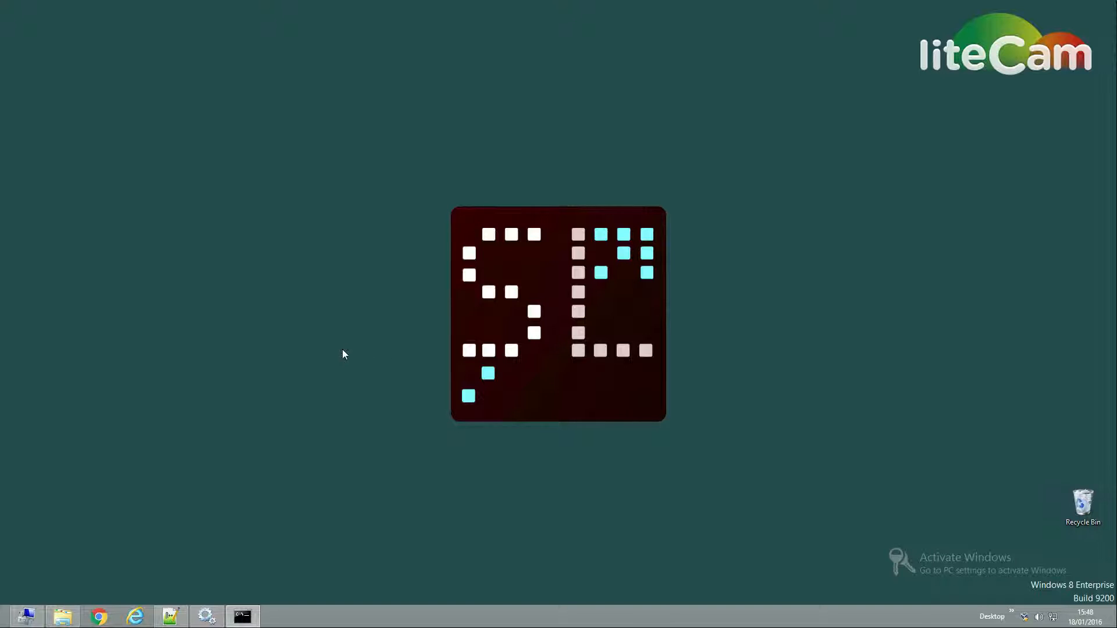
click(206, 616)
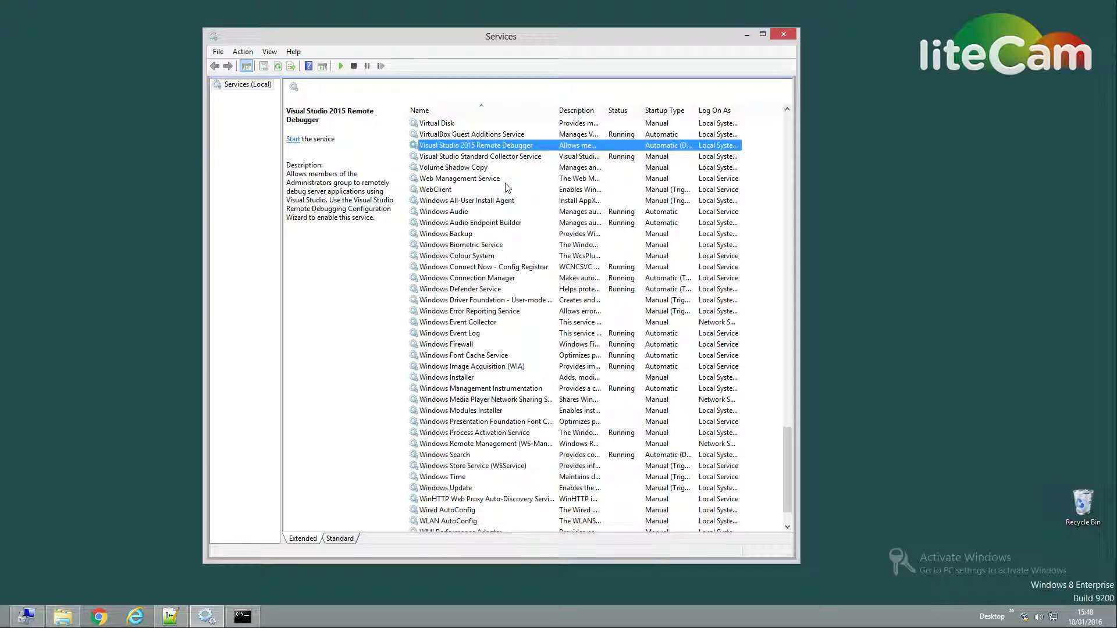
right_click(495, 146)
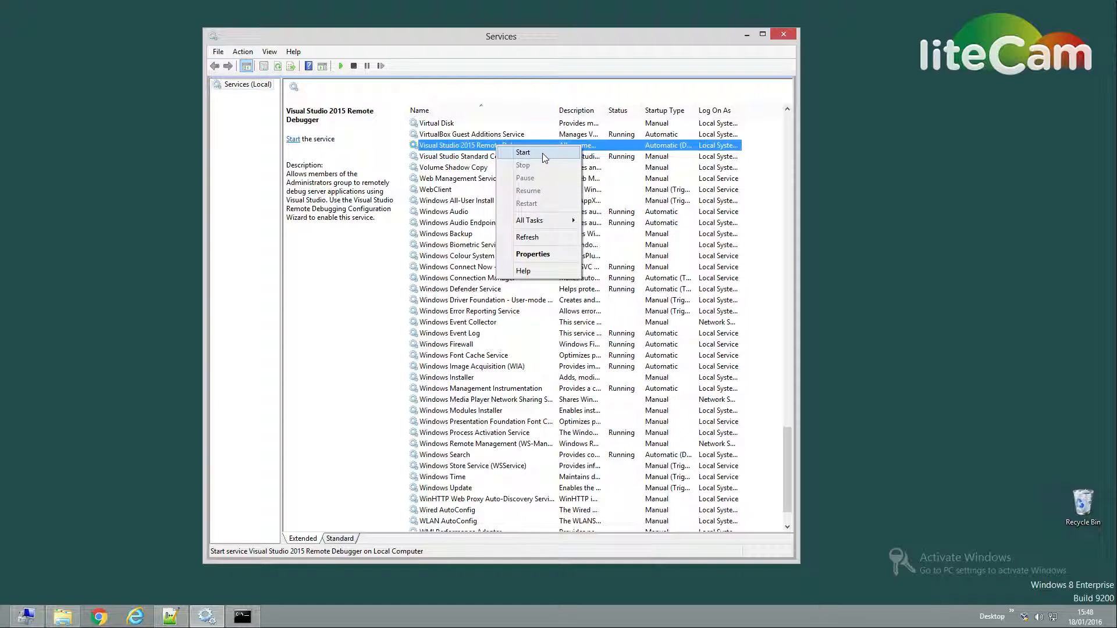
click(542, 152)
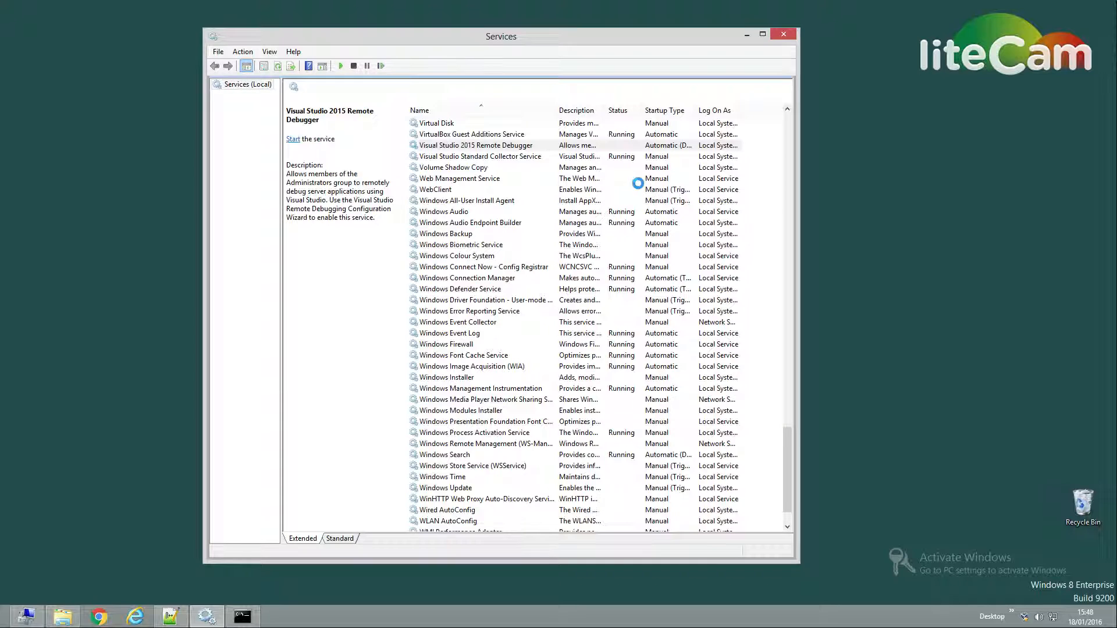
click(746, 35)
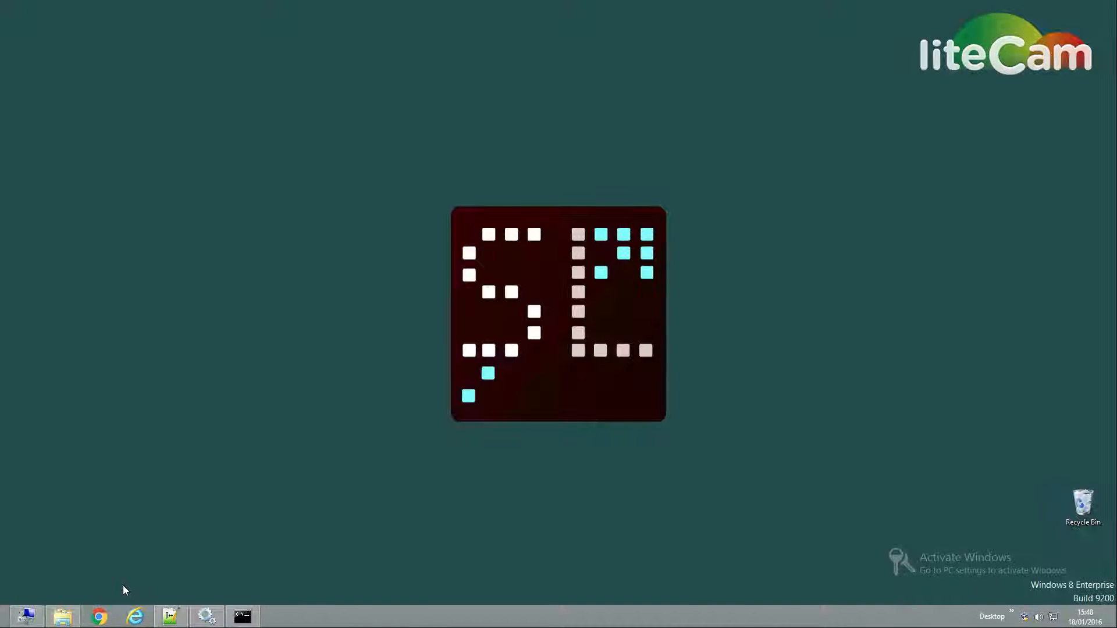
Step: Bring Computer Management back up on the remote machine and return to the local desktop
click(30, 621)
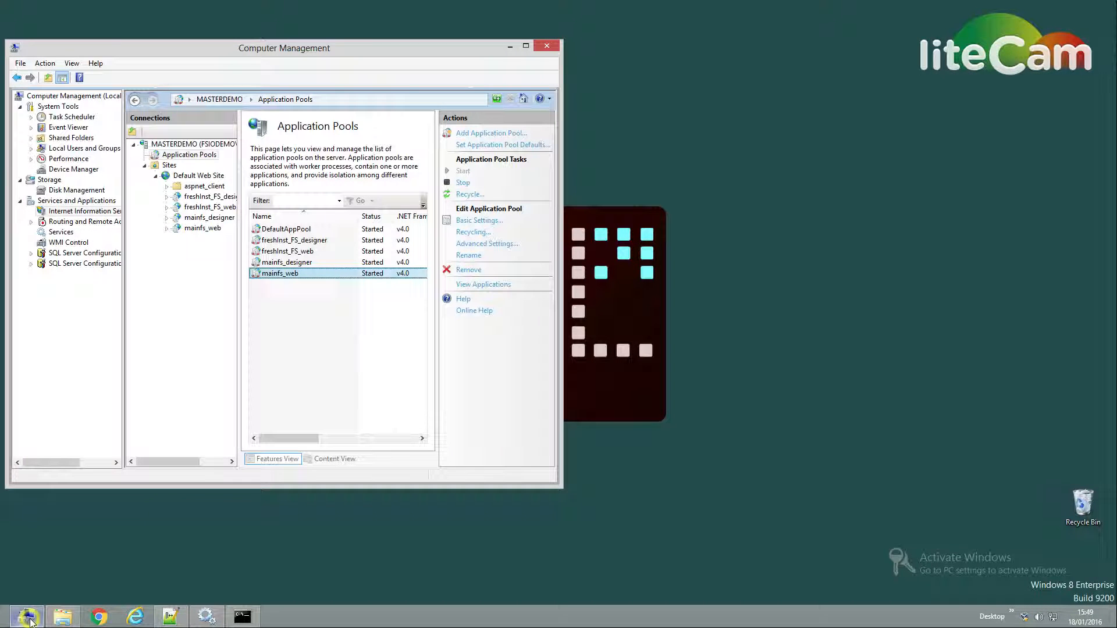
click(683, 7)
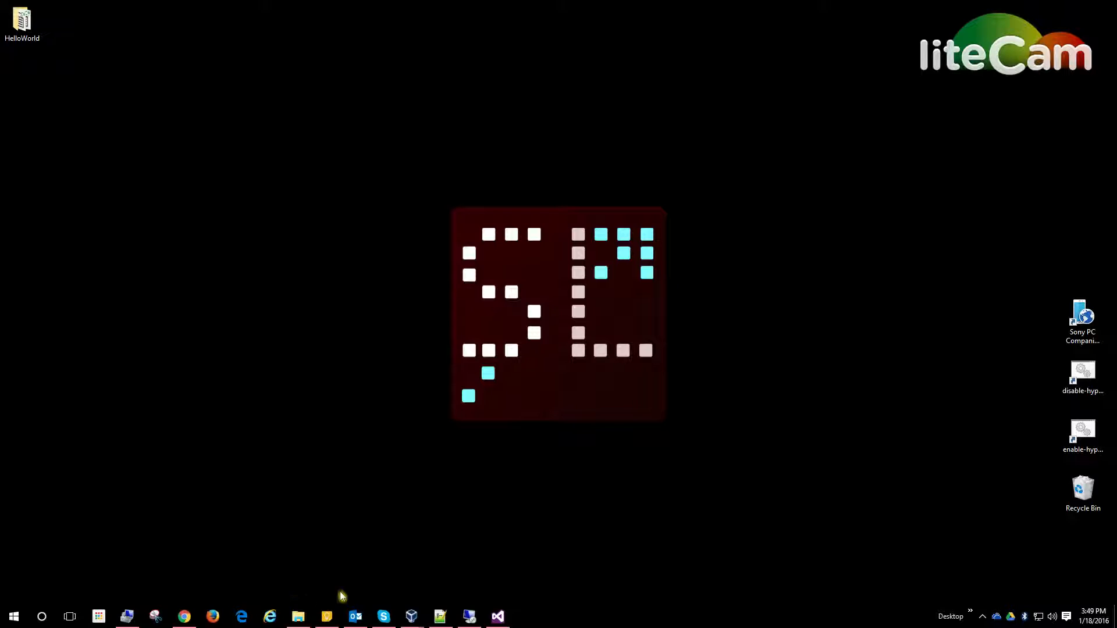
Step: Switch to File Explorer and open the HelloWorld folder on the local Desktop
click(297, 616)
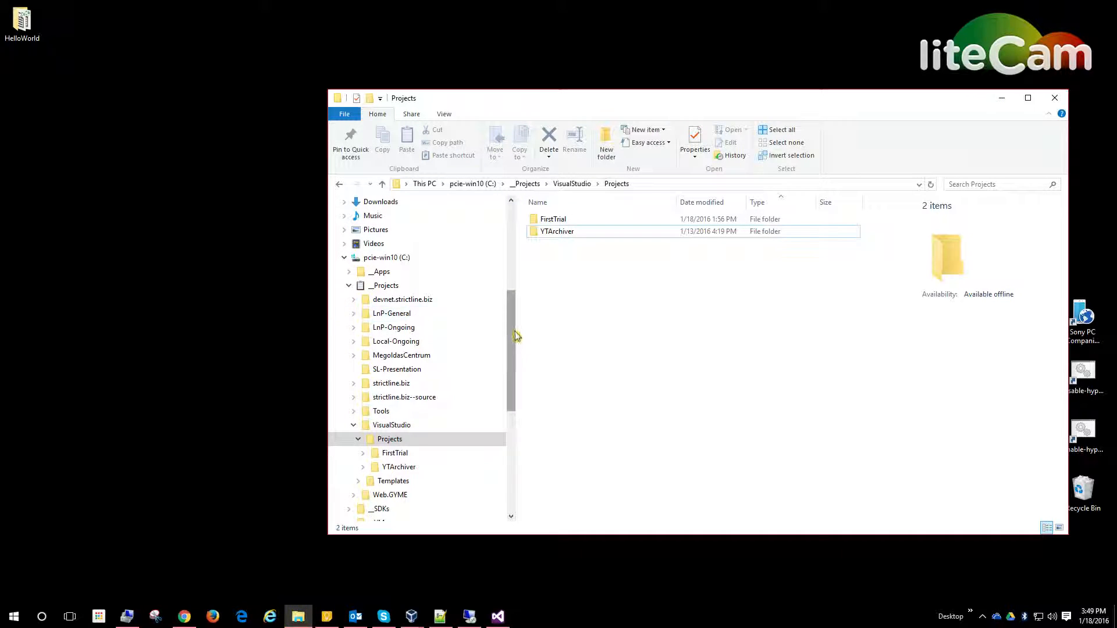
drag(516, 335, 524, 247)
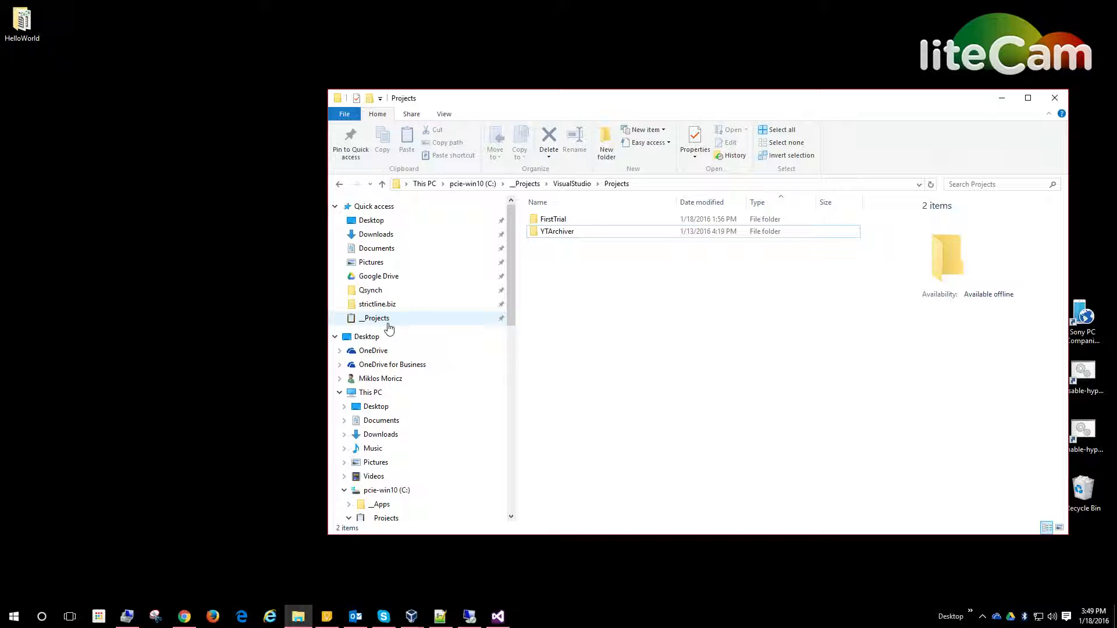
click(400, 220)
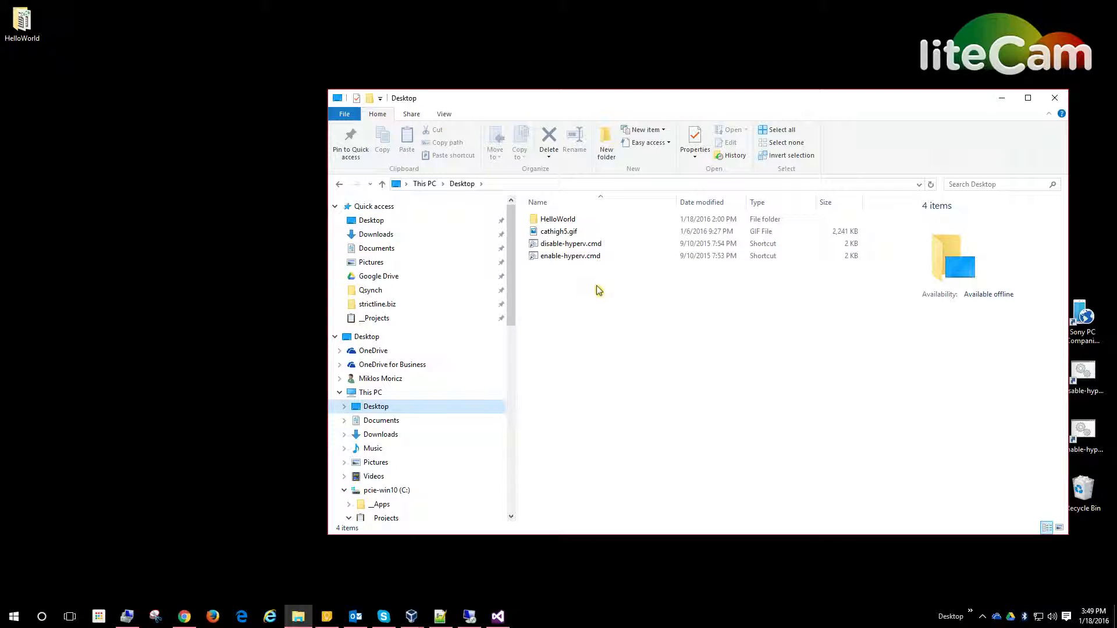
double_click(559, 221)
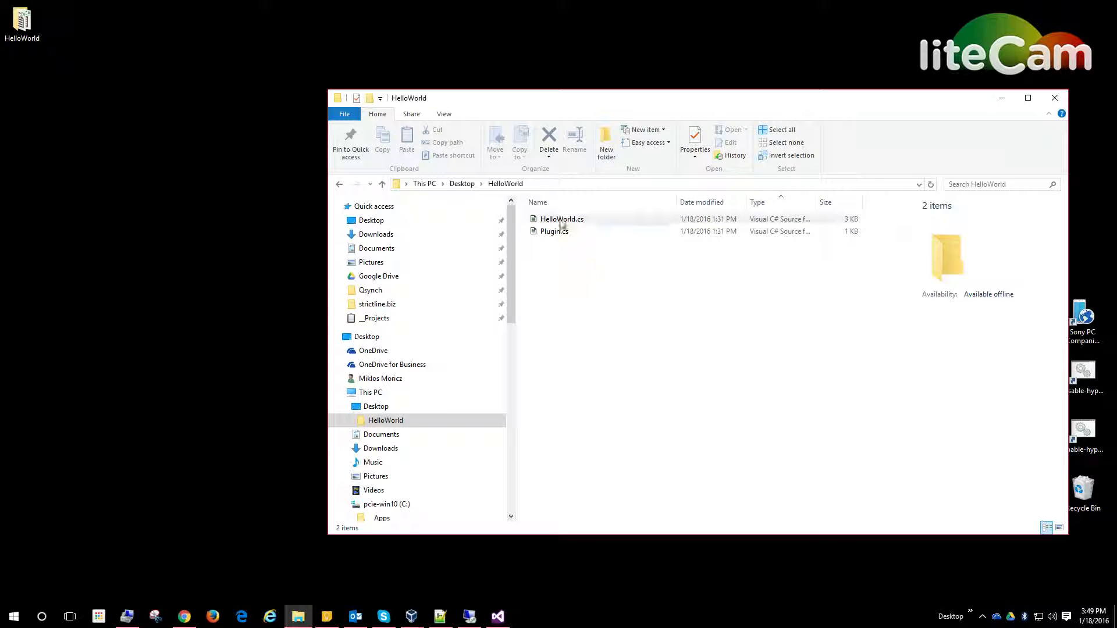
scroll(515, 259, down, 2)
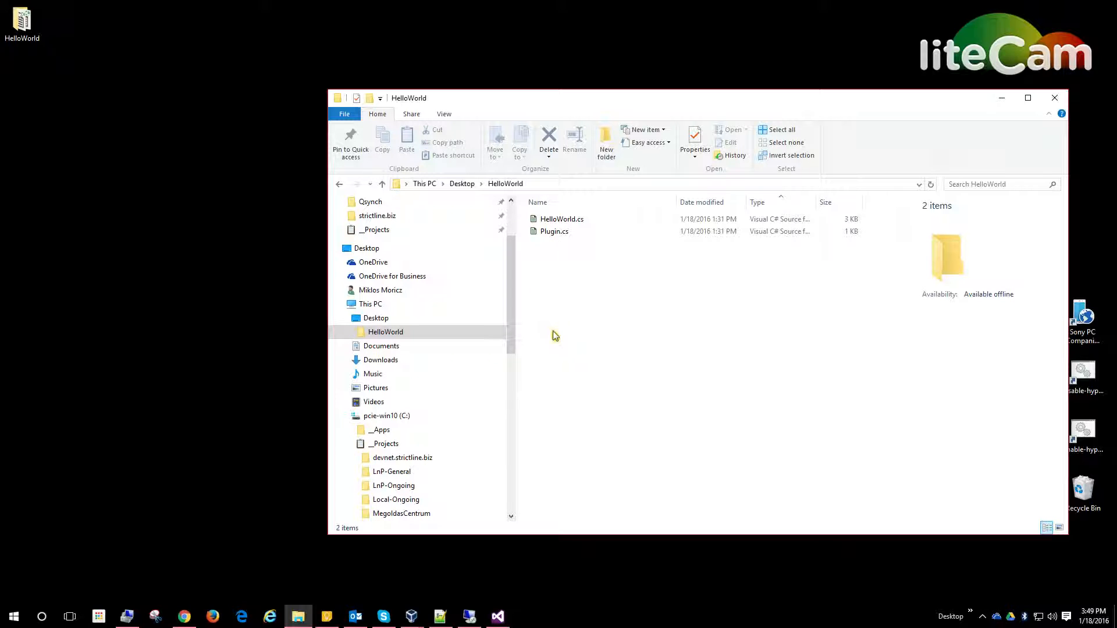
Step: Switch to Visual Studio and set up a new Visual C# Class Library project named SL.Training.Examples
click(499, 618)
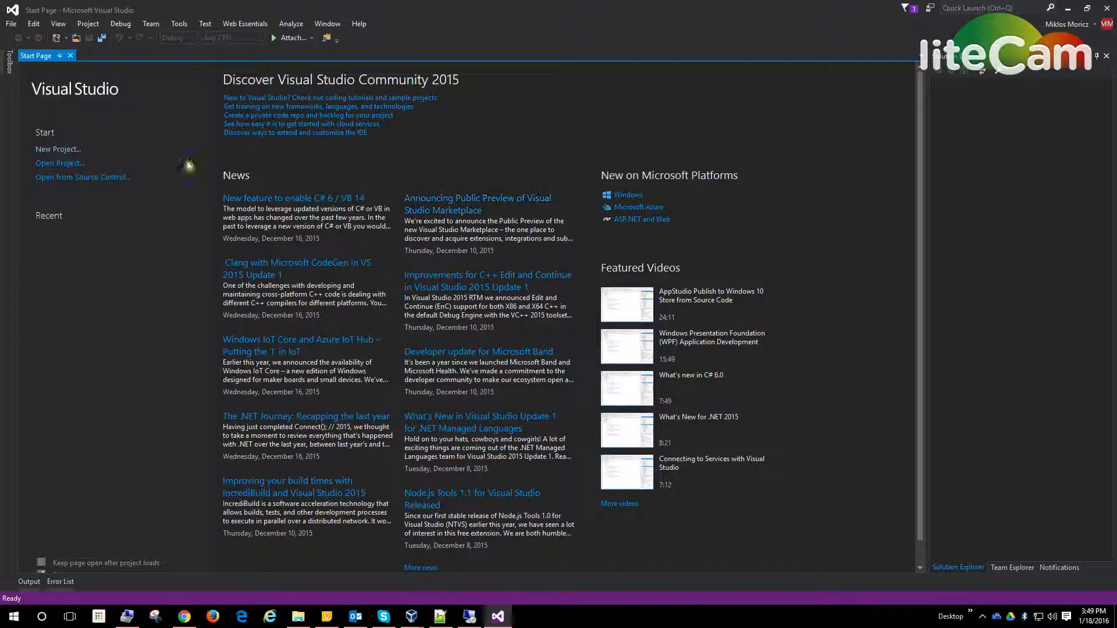
click(69, 150)
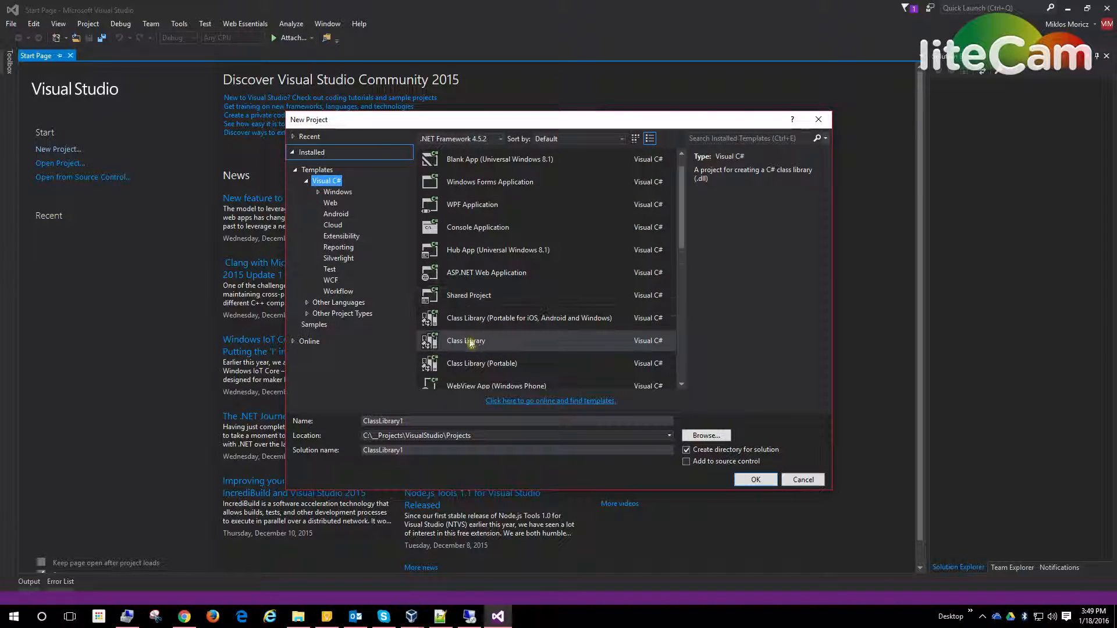
click(438, 342)
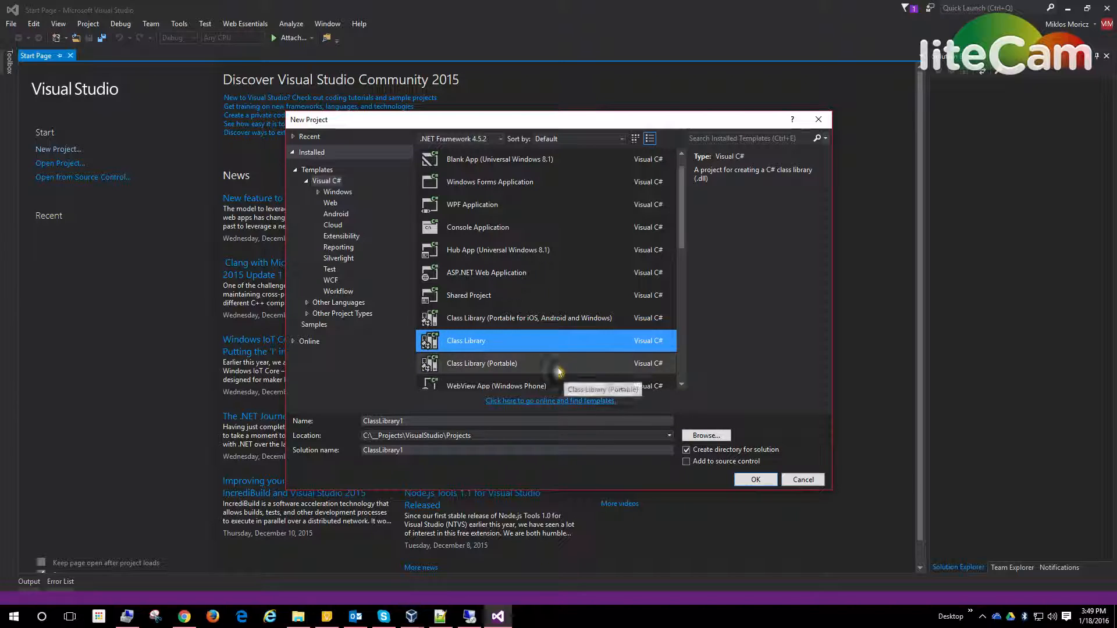
click(420, 421)
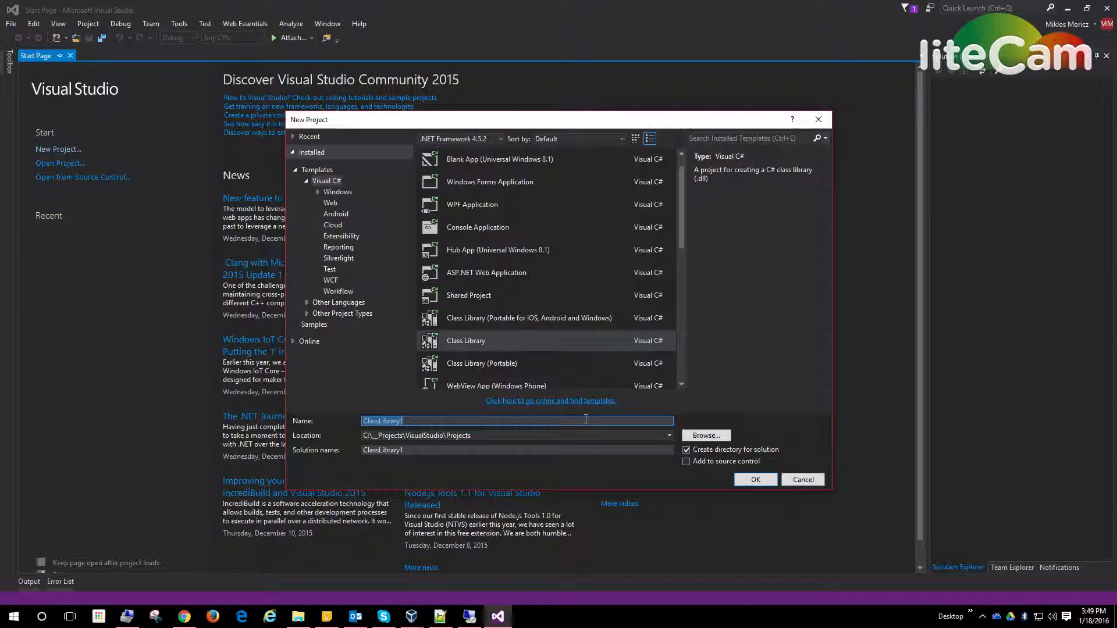
text(SL.Training)
text(.Examples)
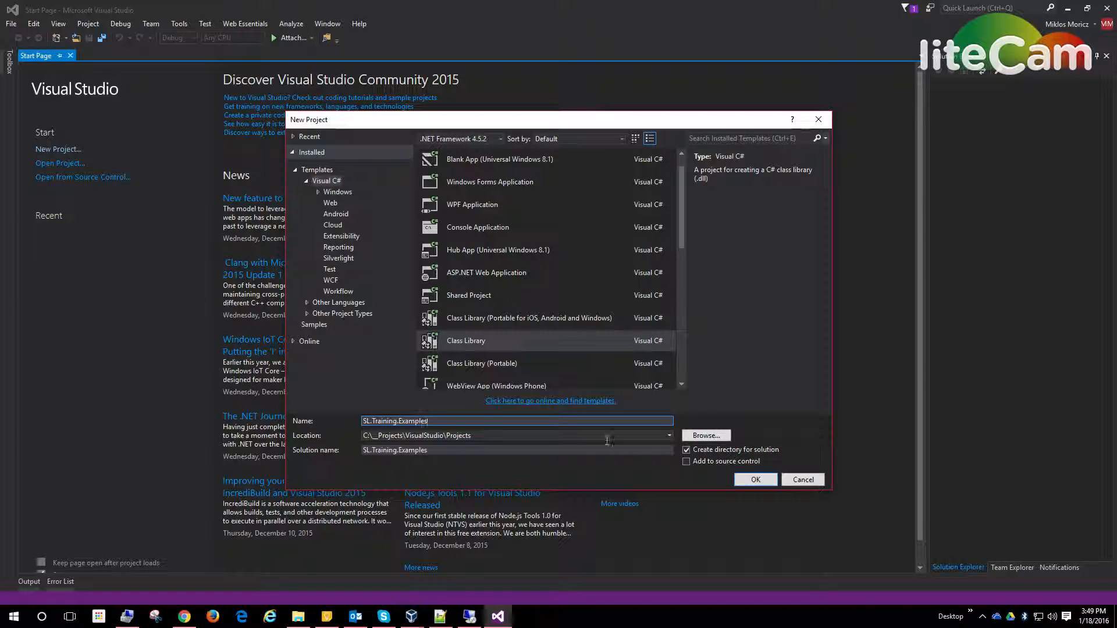
Step: Name the solution HelloWorld and create the project
click(452, 451)
double_click(495, 451)
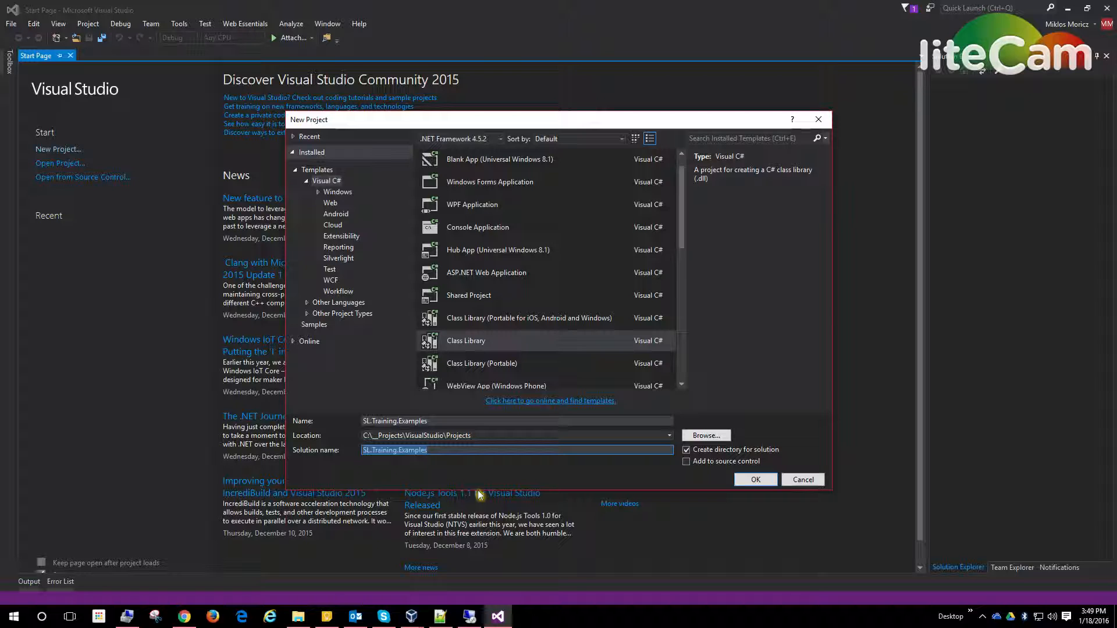
text(HelloWorld)
click(753, 479)
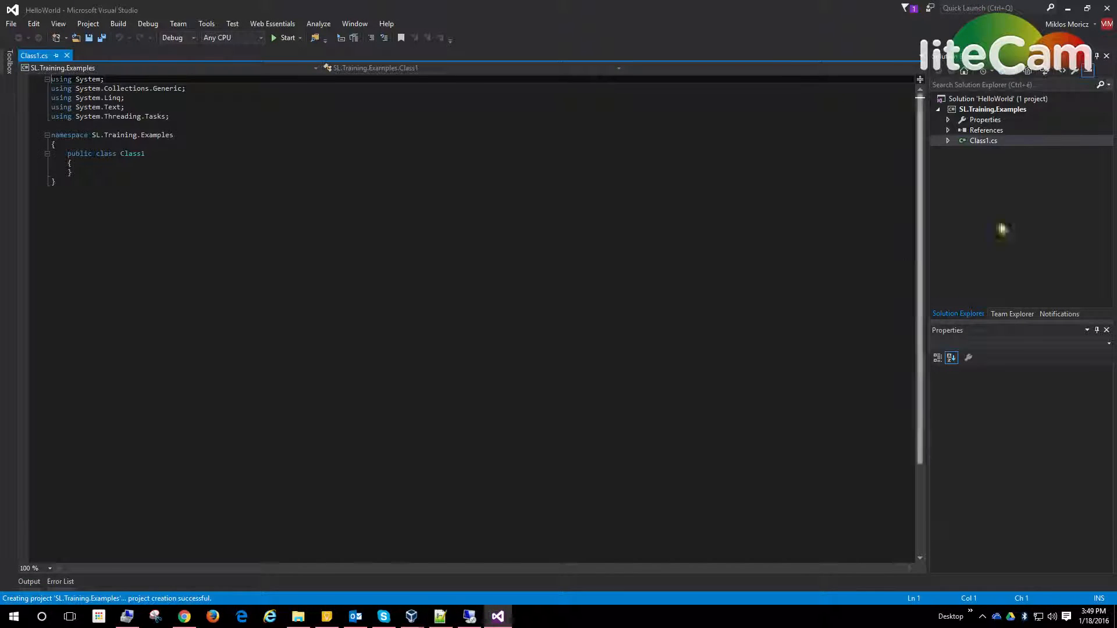
Step: Permanently delete the default Class1.cs file from the SL.Training.Examples project
click(970, 142)
key(Delete)
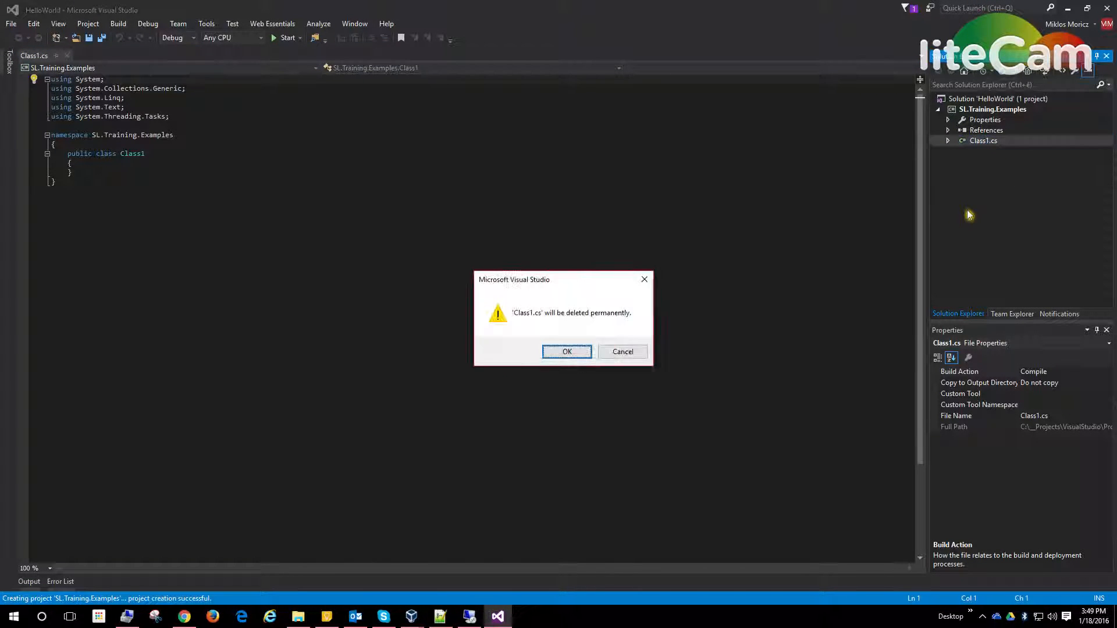
click(552, 350)
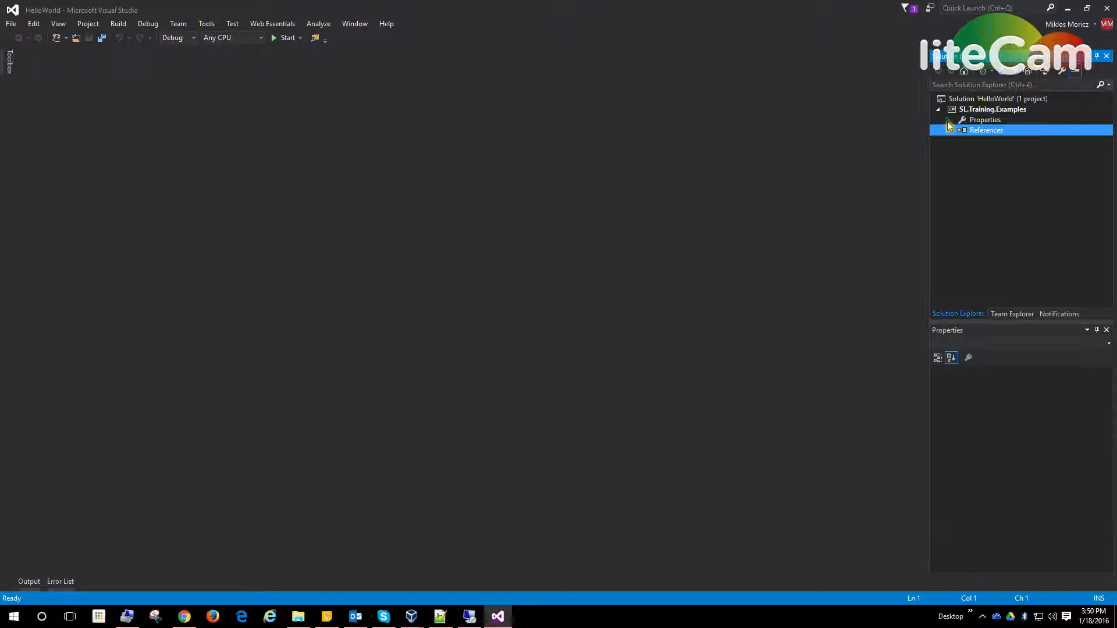
Step: Open the properties of the SL.Training.Examples project and set its assembly name to HelloWorld
click(967, 110)
right_click(967, 109)
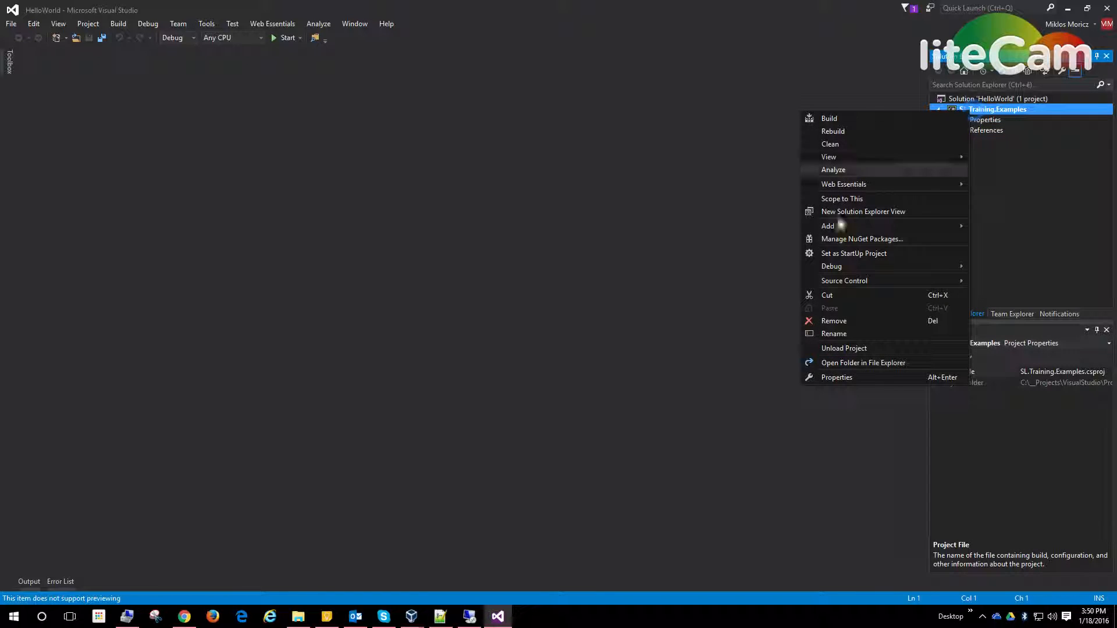
click(899, 379)
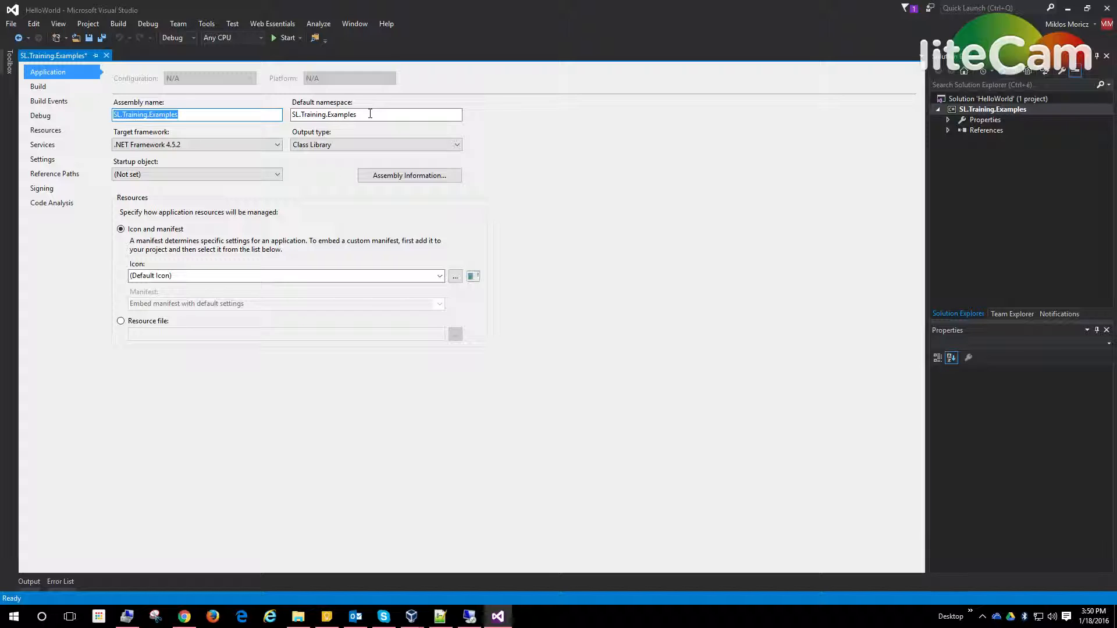
click(226, 115)
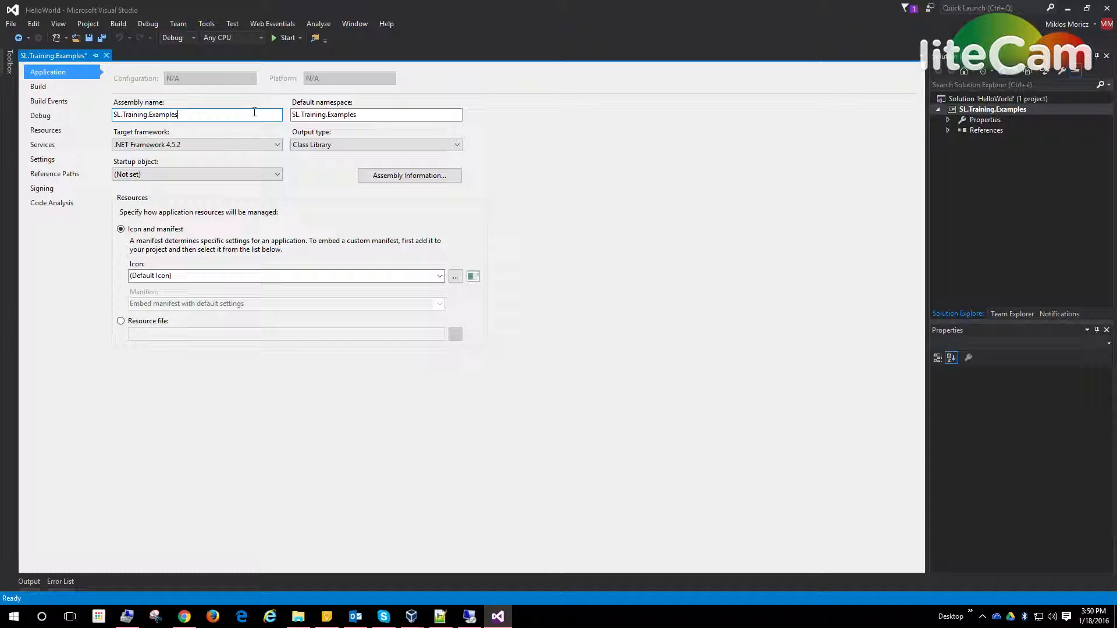
drag(178, 114, 104, 112)
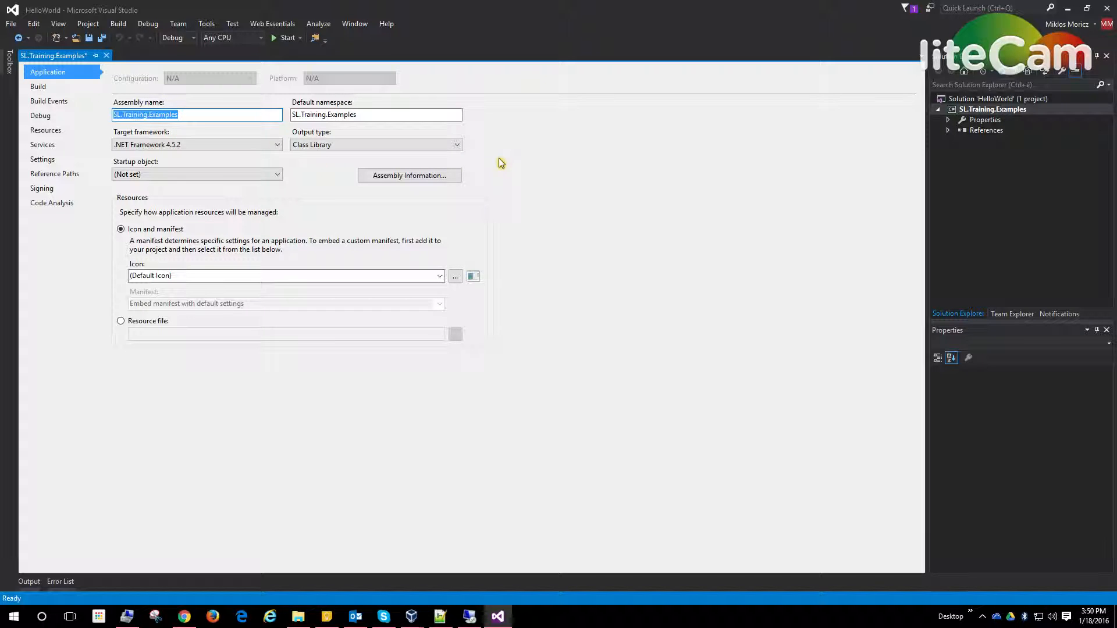
text(HelloWorld)
Step: In the assembly information, set the title to "HelloWorld" and the description to "Some HelloWorld tests"
click(393, 182)
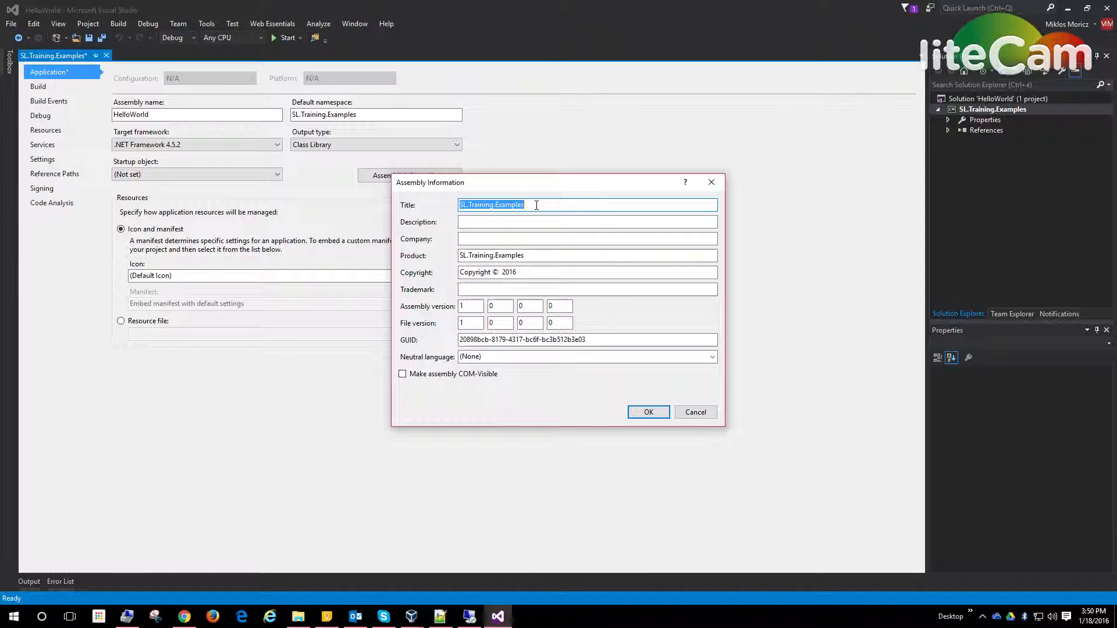
drag(563, 206, 374, 211)
text(HelloWorld)
key(Tab)
text(Some)
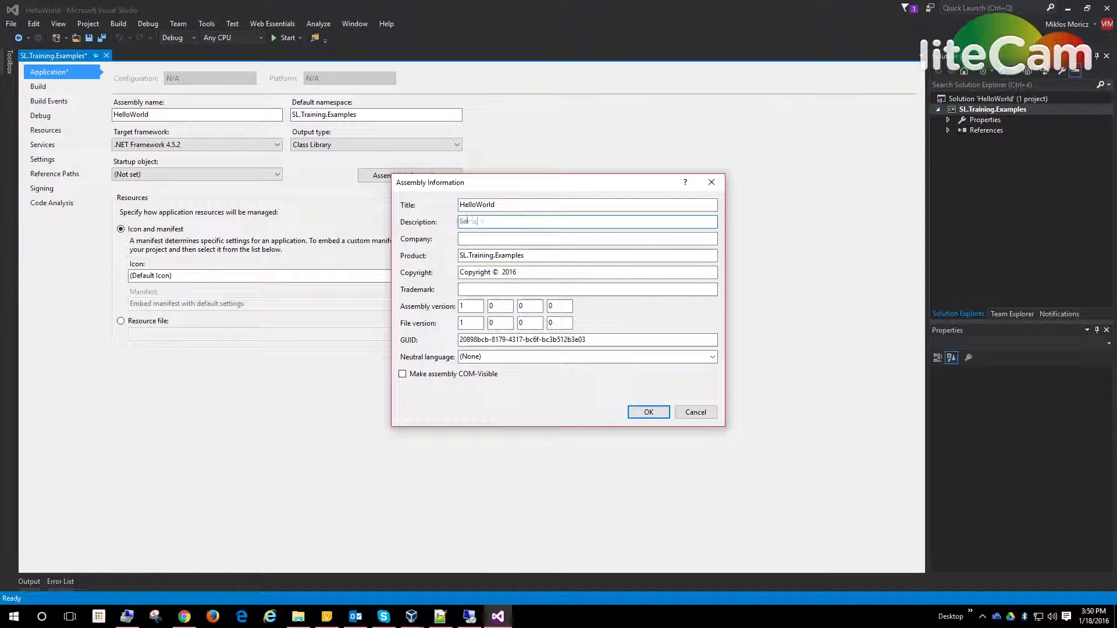
text( HelloWorld tests)
Step: Set the assembly's company to "StrictLine e.U.", accept the assembly information and close the project properties
key(Tab)
text(StrictLine e.u)
key(BackSpace)
text(U.)
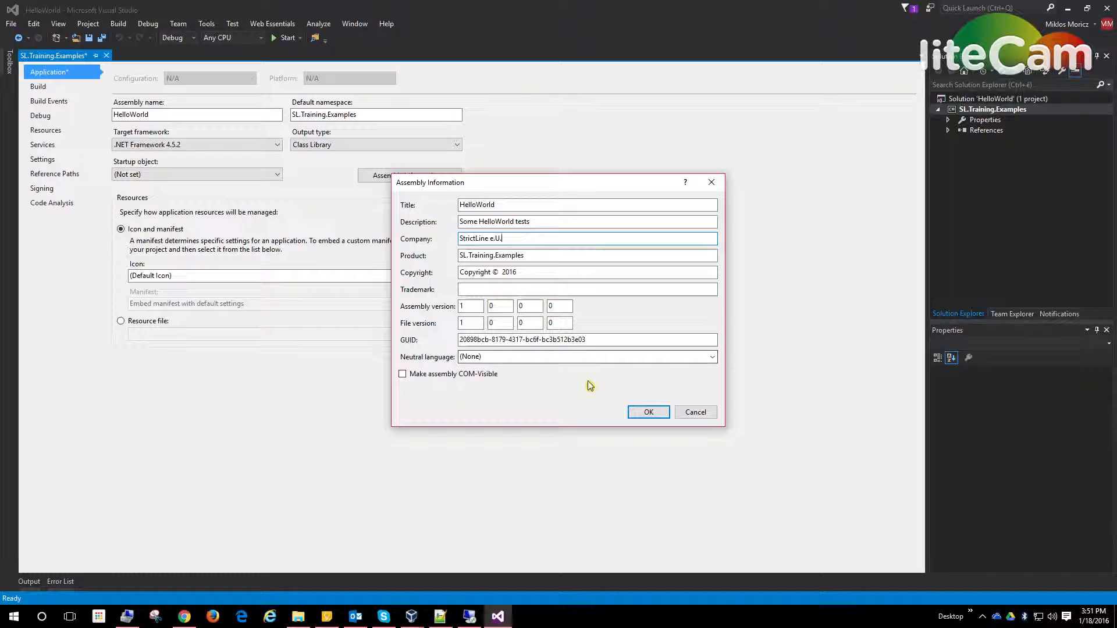
click(647, 413)
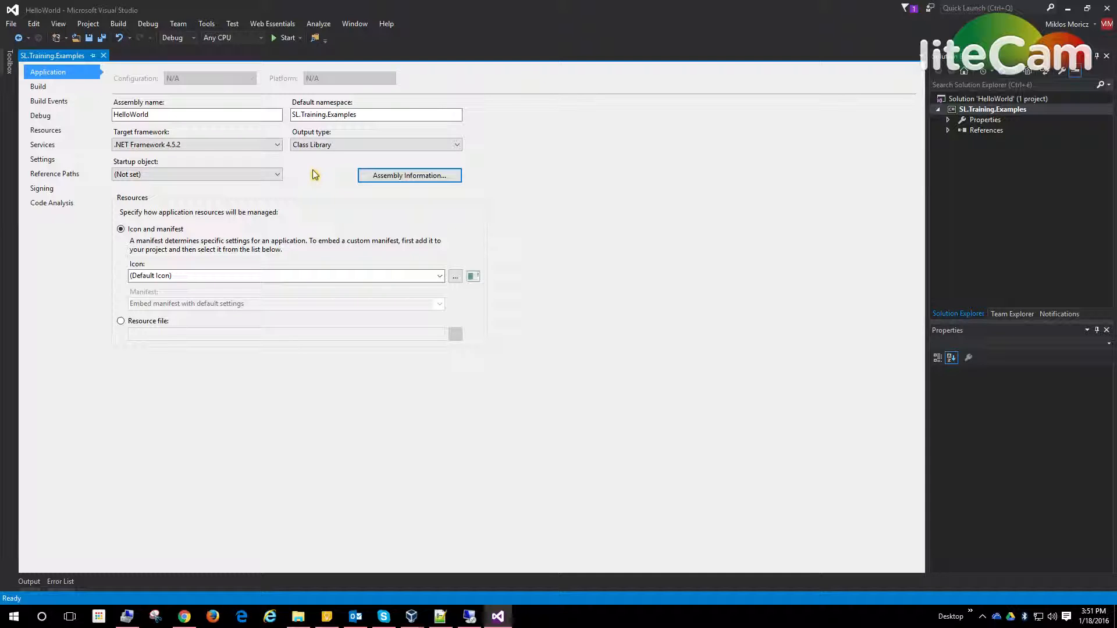
click(105, 55)
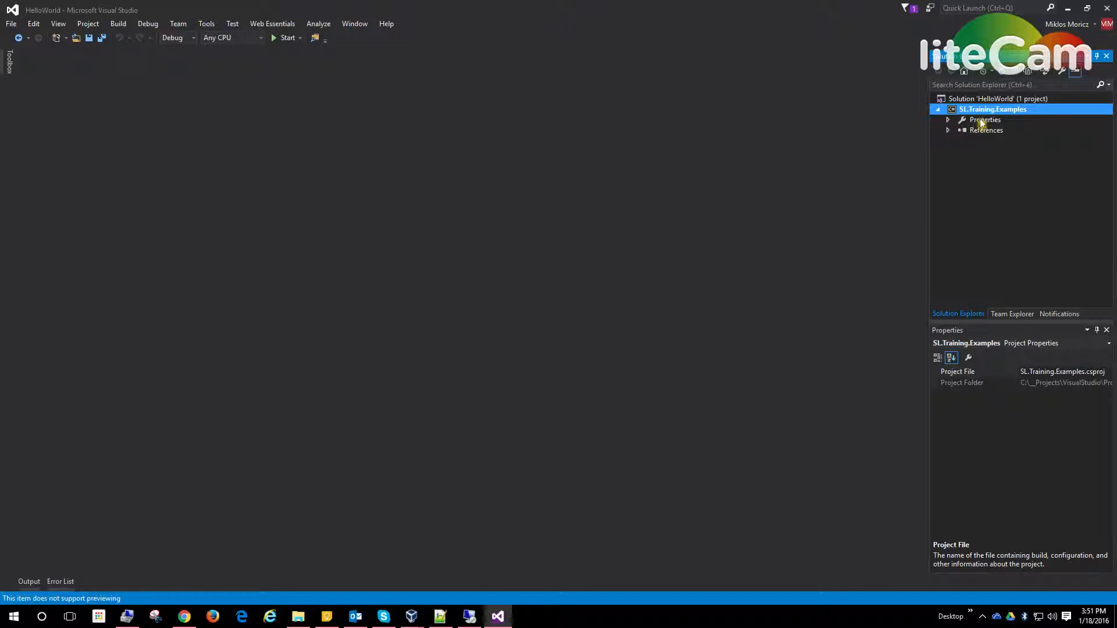
Step: Open the NuGet package manager for the SL.Training.Examples project and browse the packages available from the Aurea/Update CRM source
right_click(1017, 112)
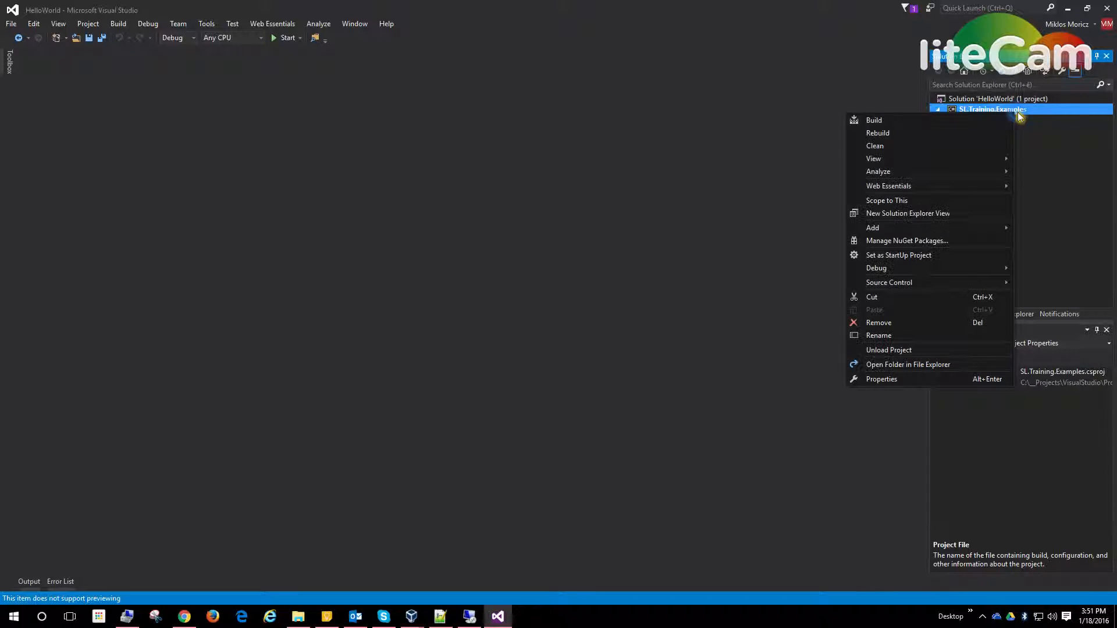
click(973, 245)
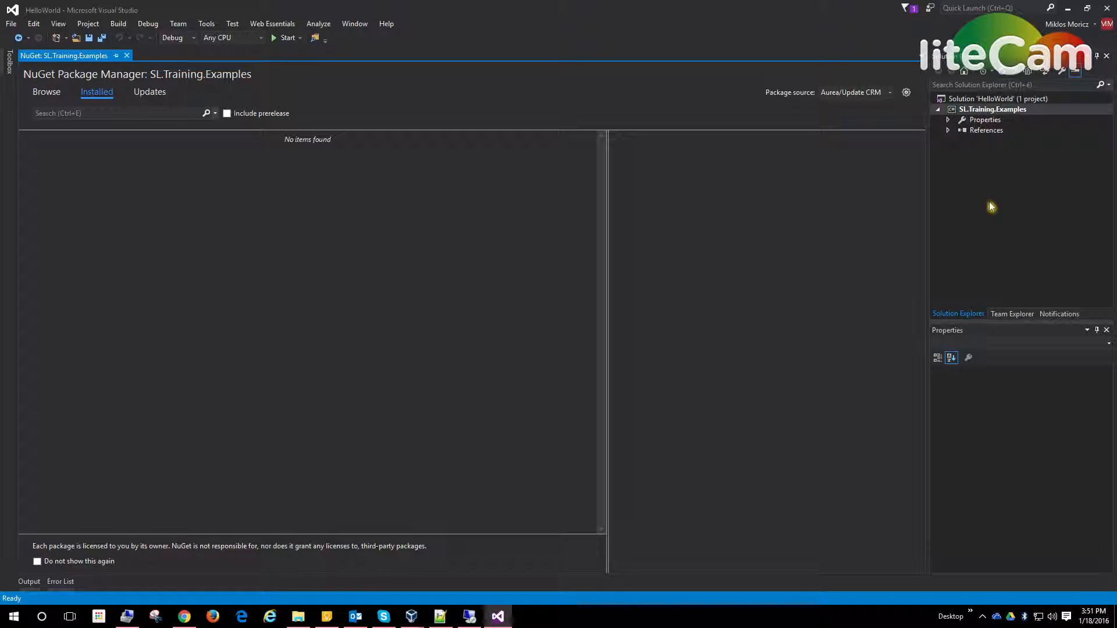
right_click(1001, 99)
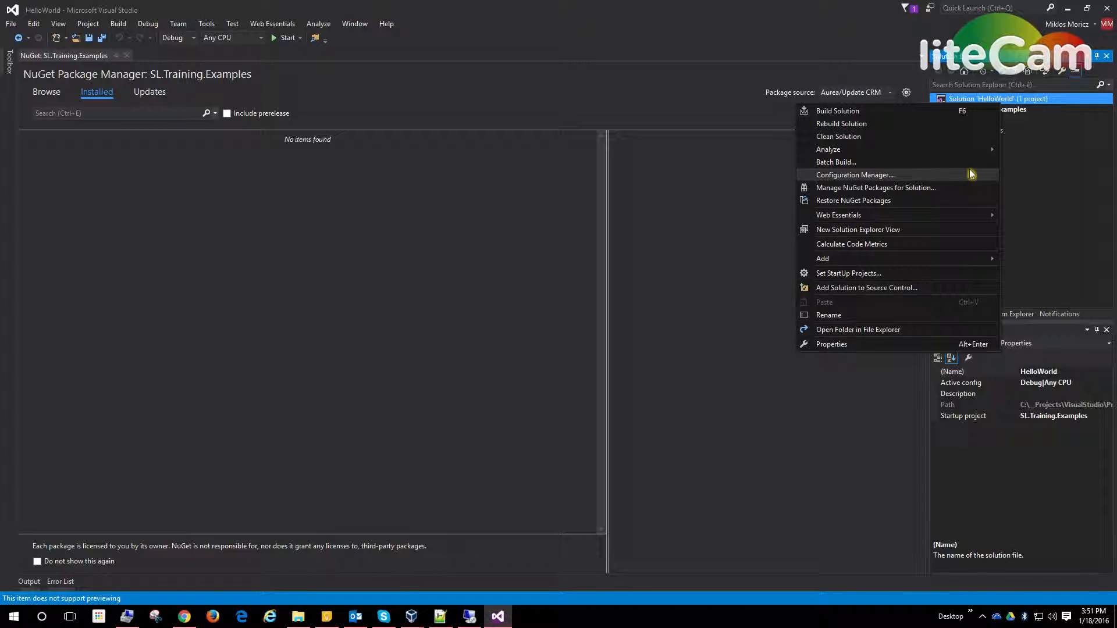
click(1038, 201)
click(1003, 114)
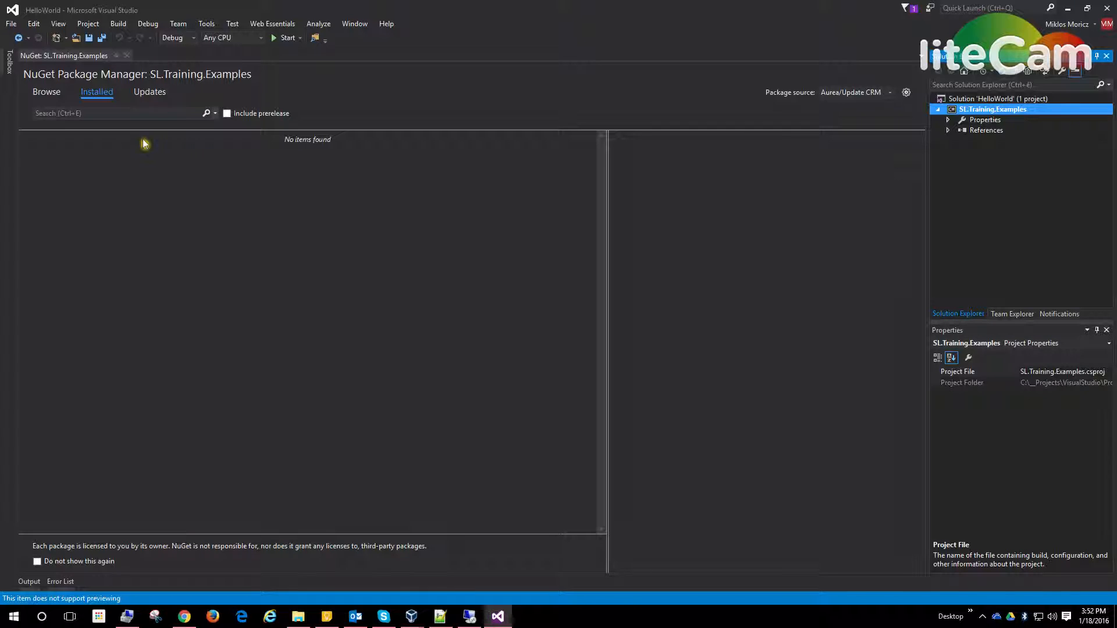
click(47, 93)
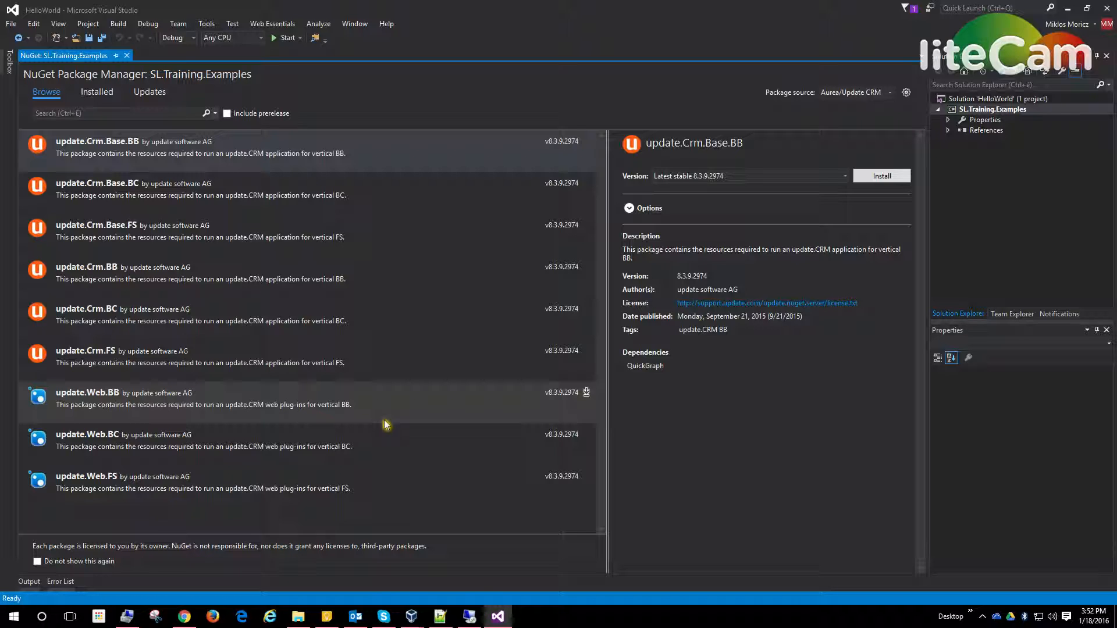
Step: Install the update.Web.FS package, version 8.3.9.2974, with its dependencies, accept the licenses and close the readme
click(297, 493)
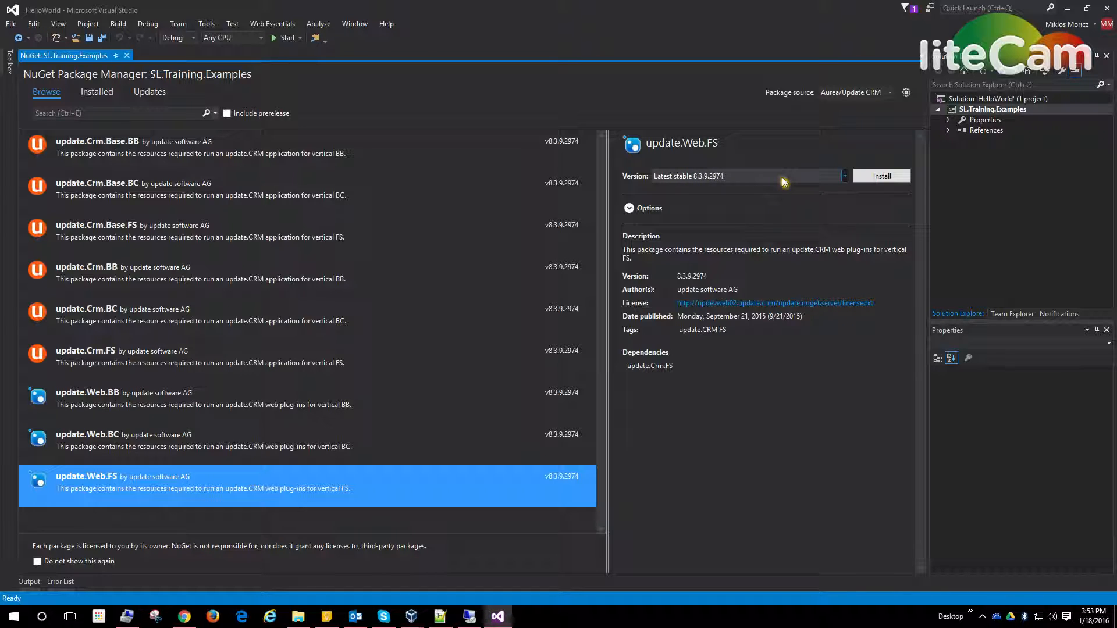
click(629, 208)
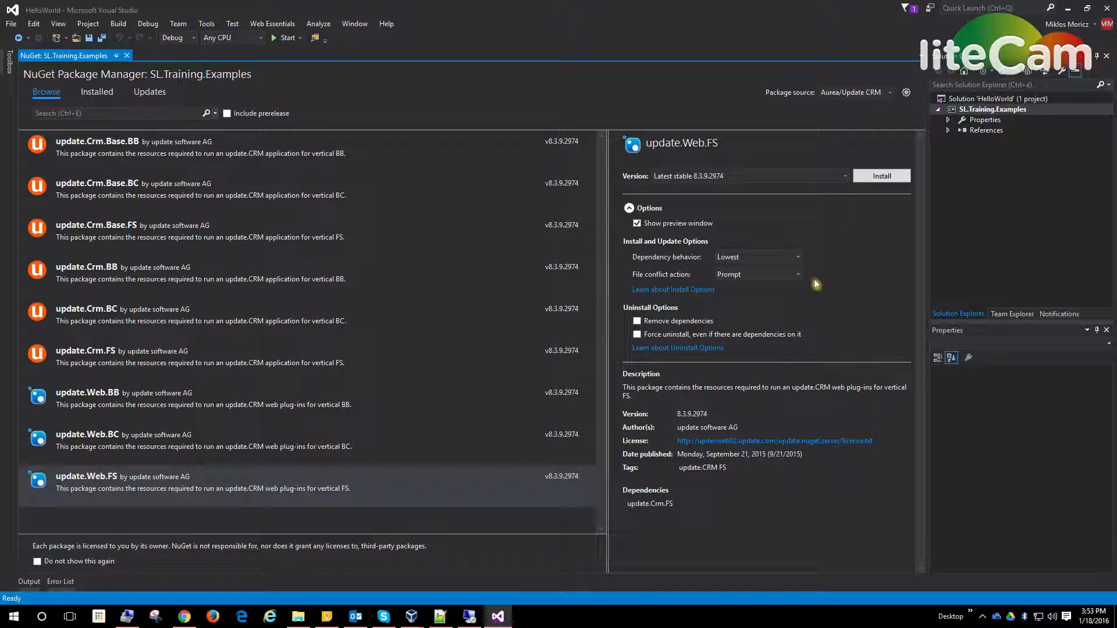
click(896, 175)
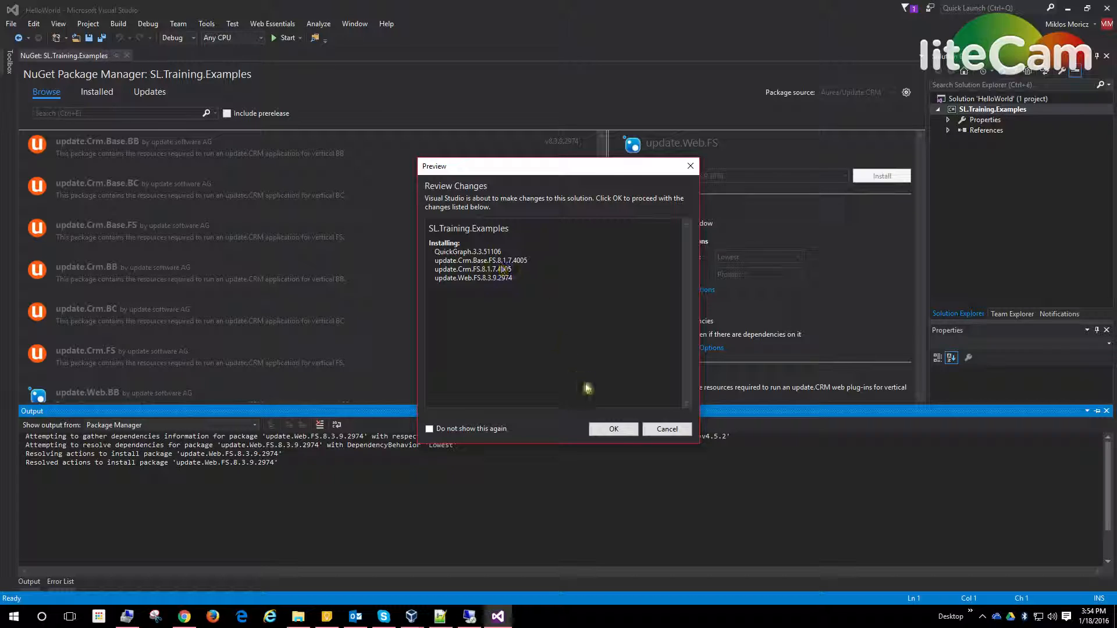
click(609, 428)
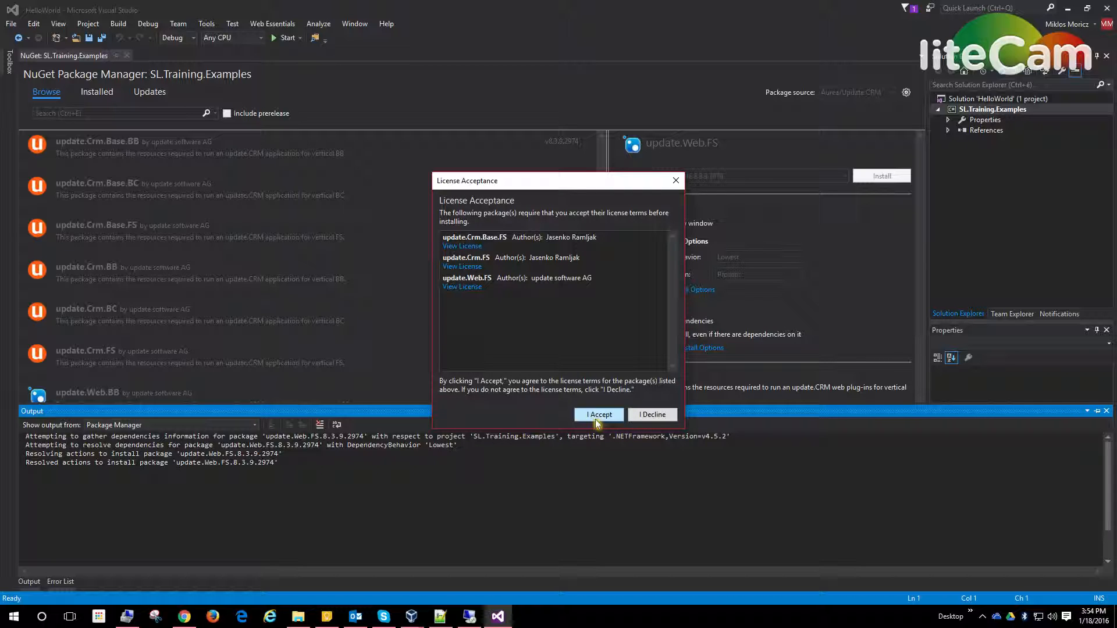
click(595, 418)
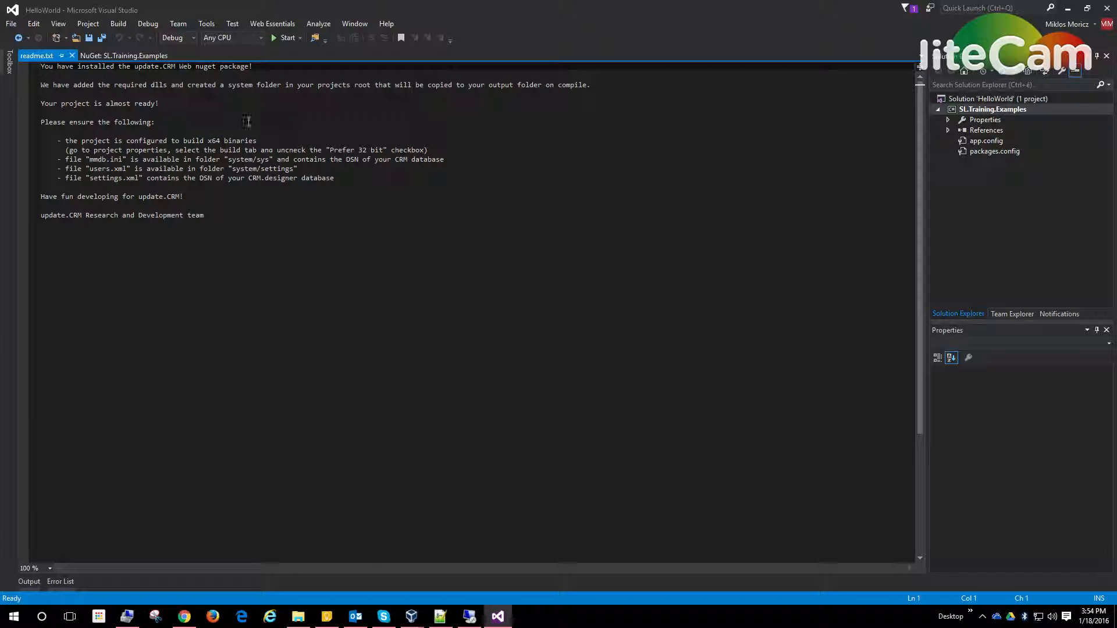
click(85, 55)
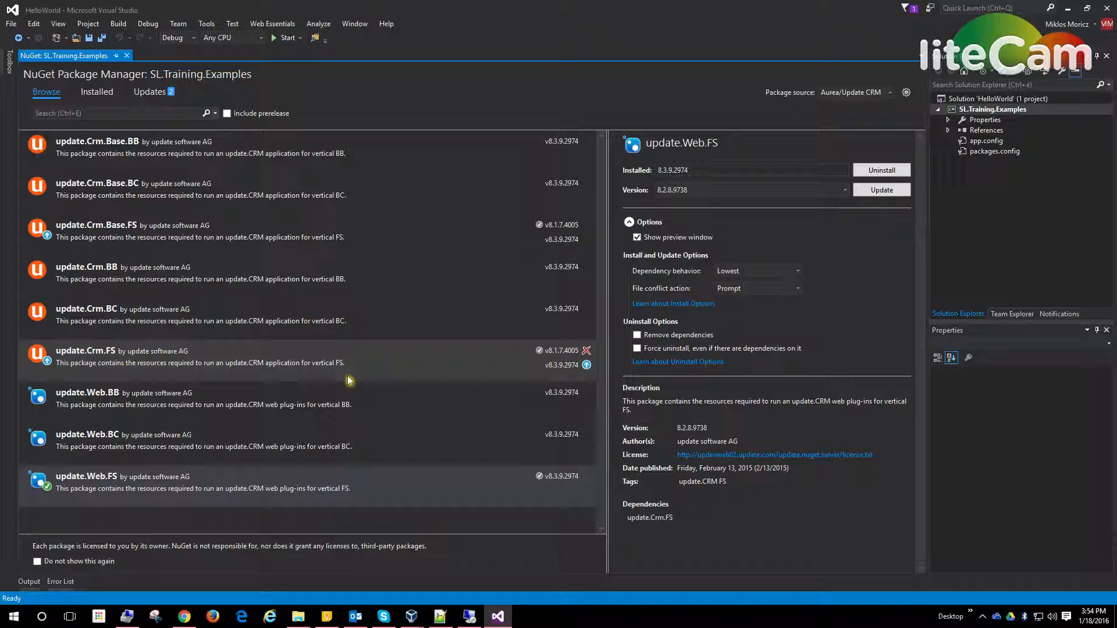
Step: Update the update.Crm.FS package to version 8.3.9.2974, accepting the licenses, and close the readme and the package manager
click(112, 359)
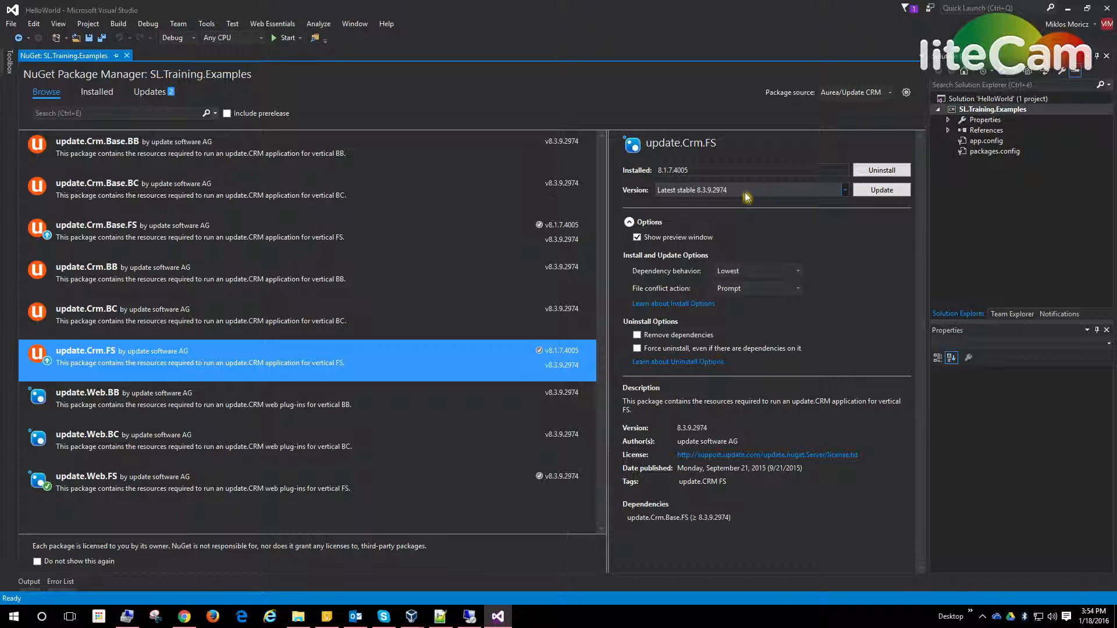
click(893, 197)
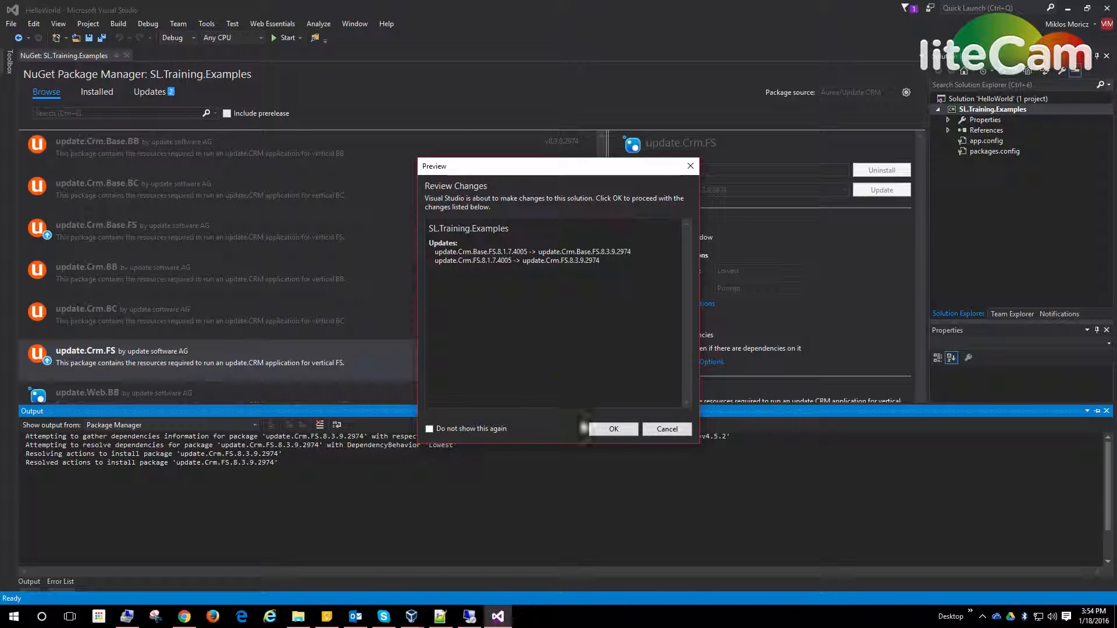
click(613, 431)
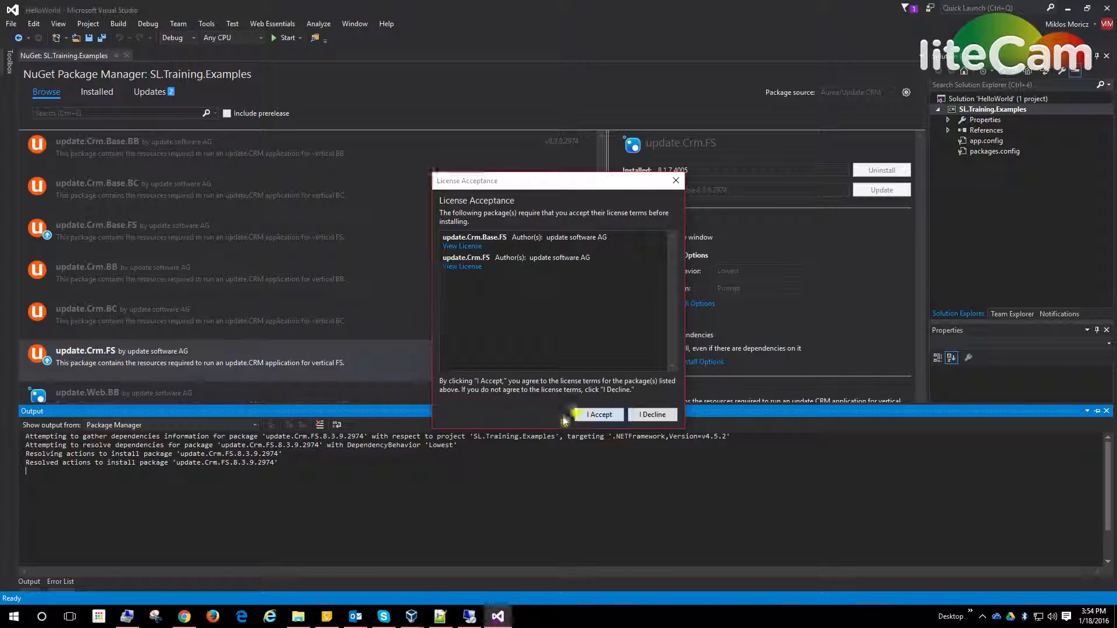
click(596, 415)
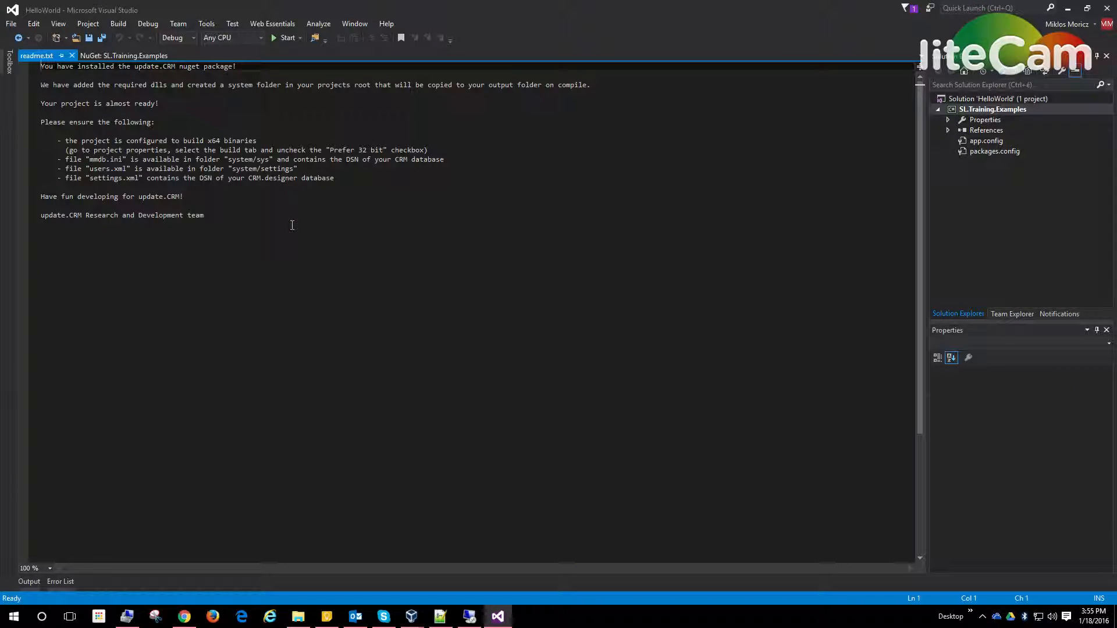
click(72, 56)
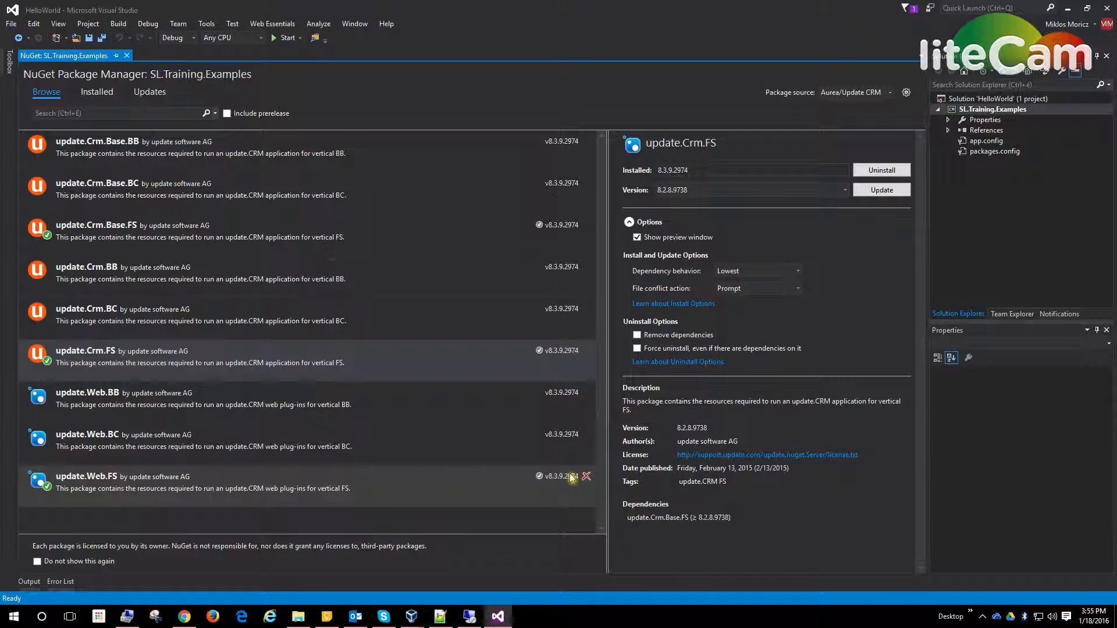
click(127, 56)
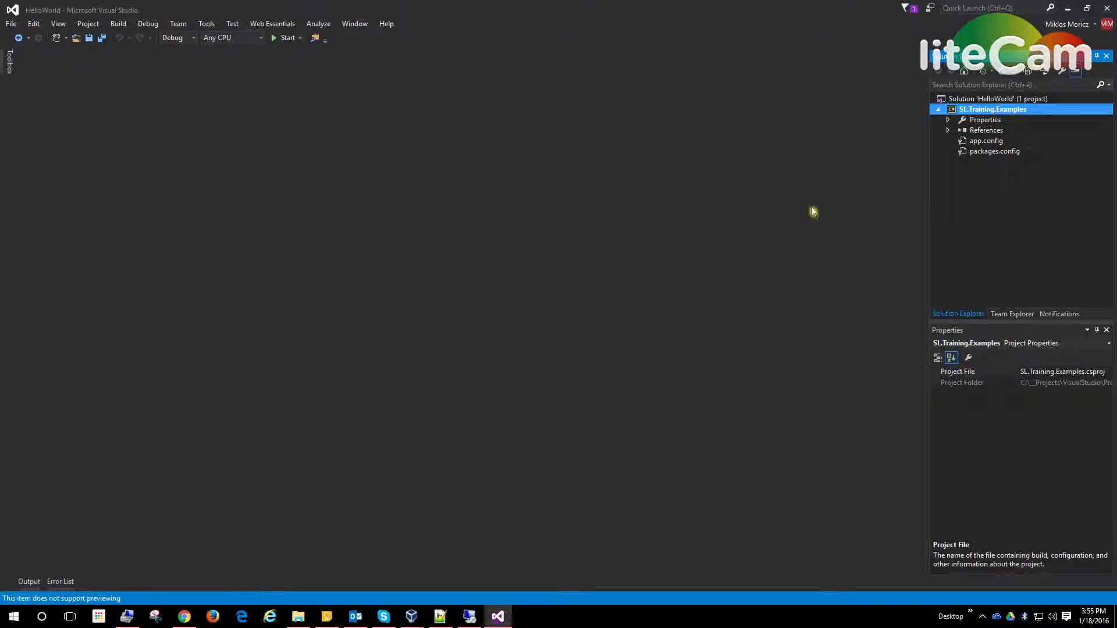
Step: Remove the QuickGraph dependentAssembly block from app.config, including the leftover blank line, save the file and close it
click(983, 145)
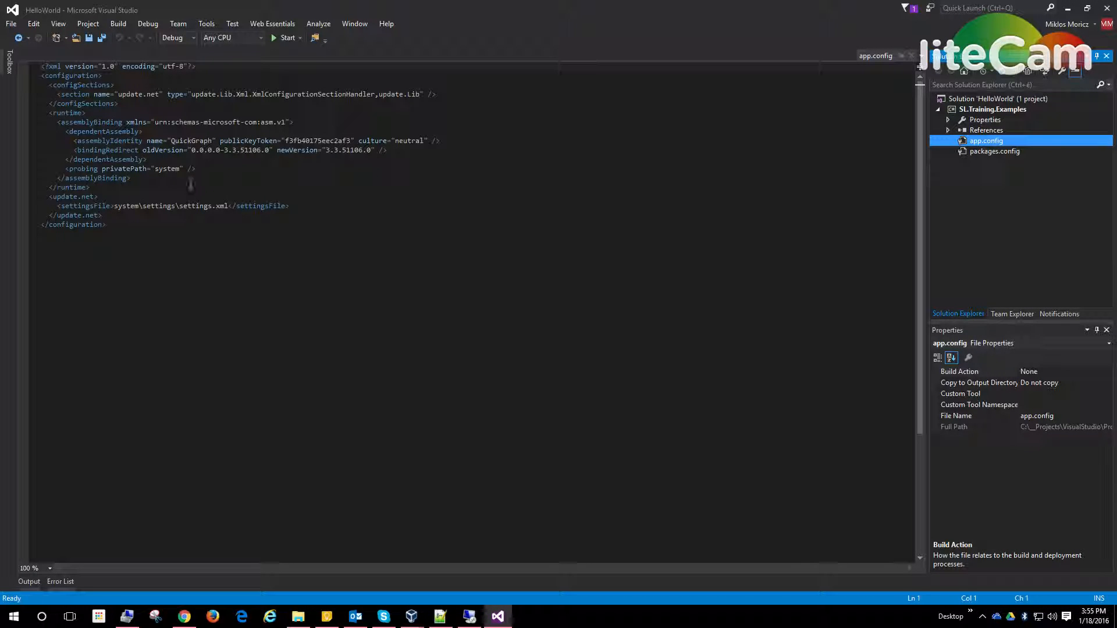
click(162, 132)
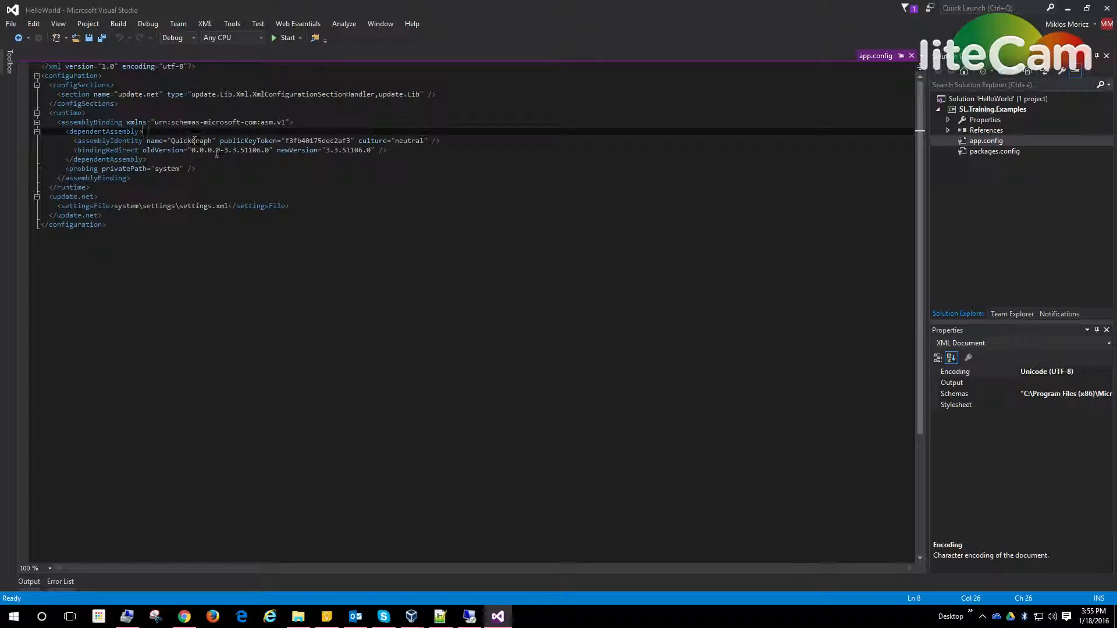
click(218, 150)
click(275, 141)
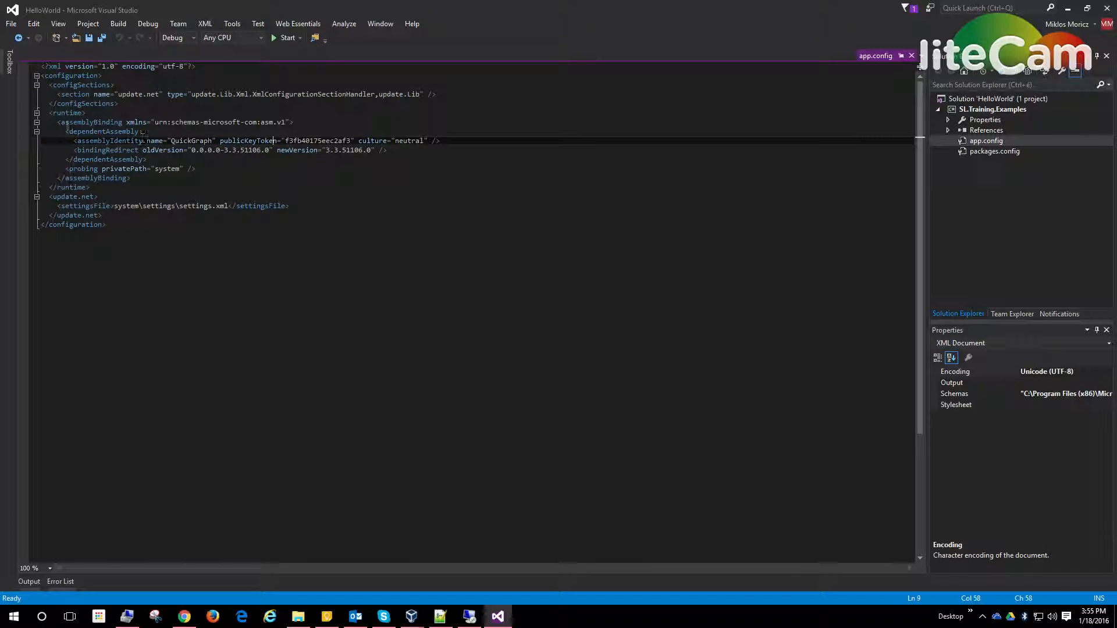
drag(68, 131, 213, 160)
key(Delete)
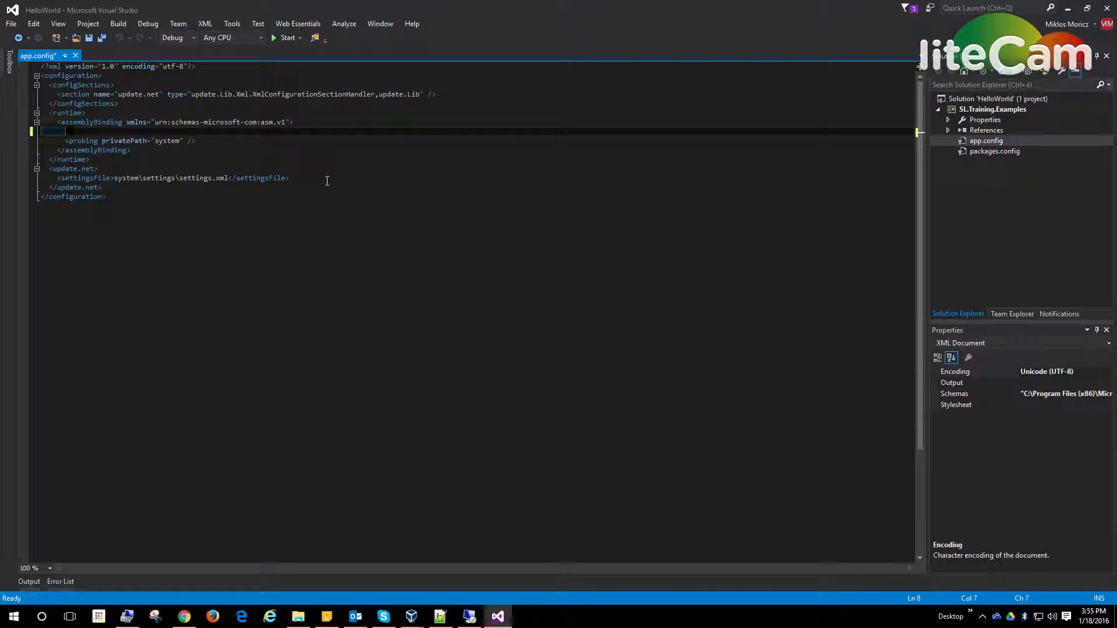
key(BackSpace)
key(ctrl+s)
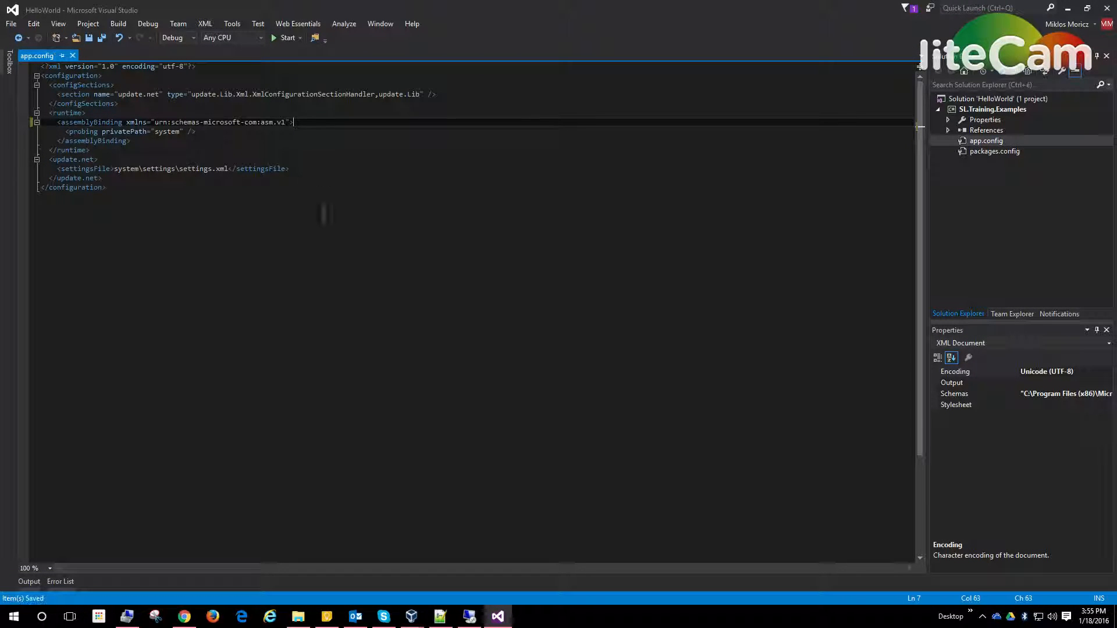
click(72, 56)
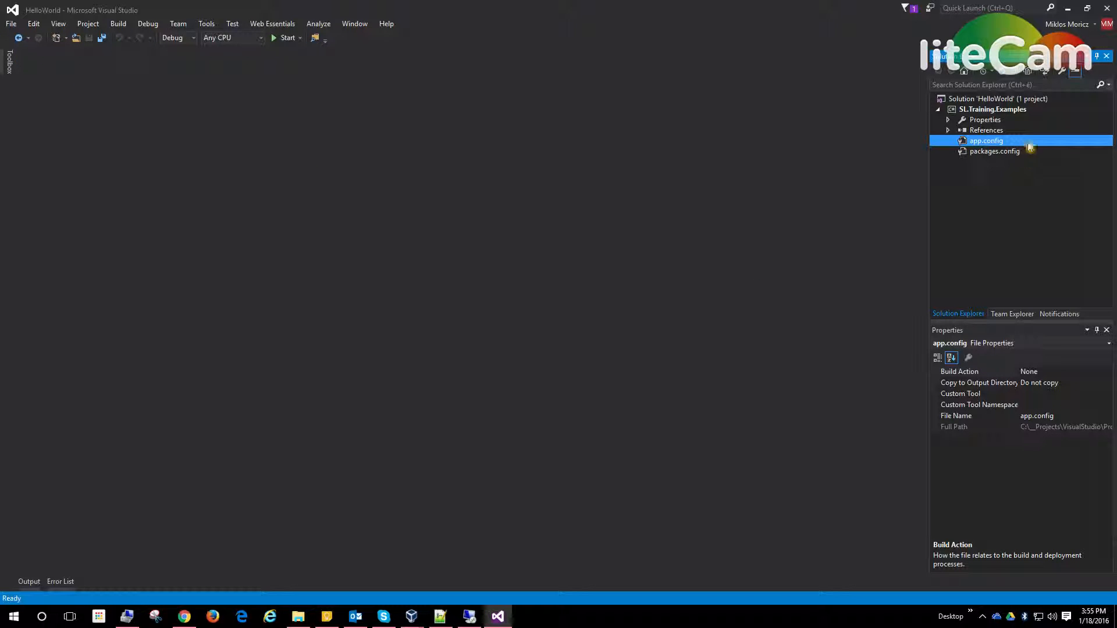
Step: Remove all the QuickGraph references, from QuickGraph to QuickGraph.Graphviz.Contracts, from the SL.Training.Examples project and collapse its references
click(948, 131)
click(998, 131)
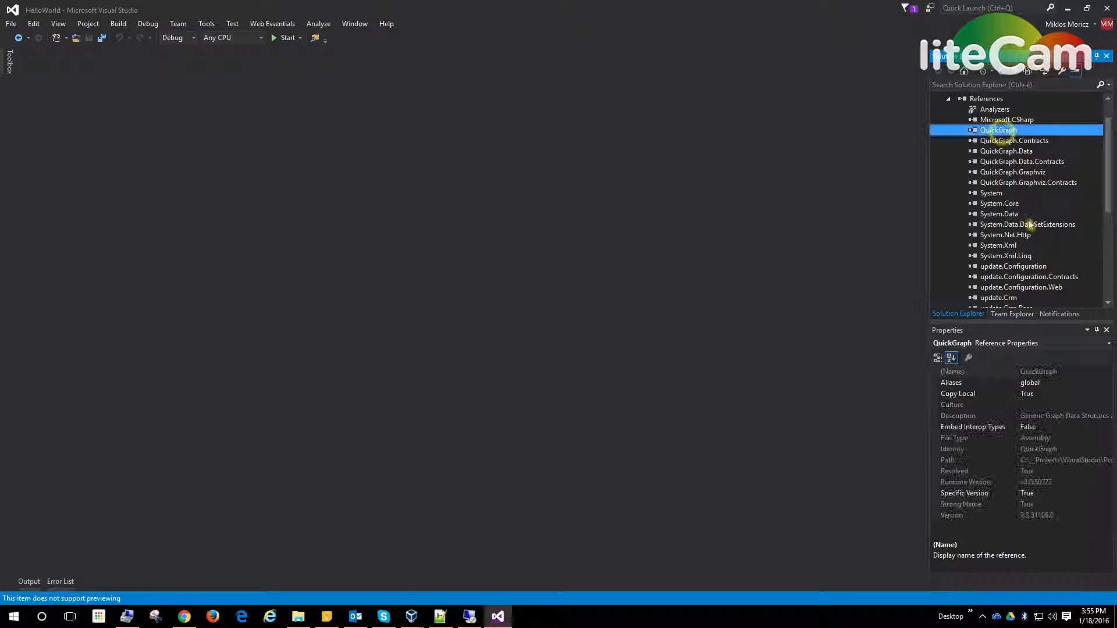
shift+click(1016, 183)
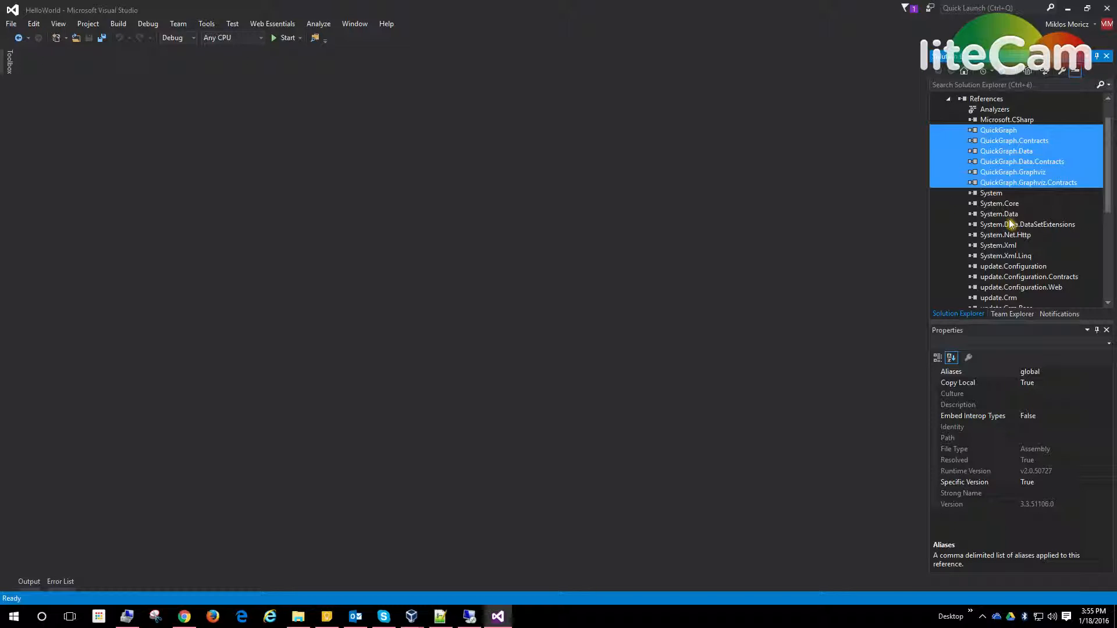
key(Delete)
click(596, 351)
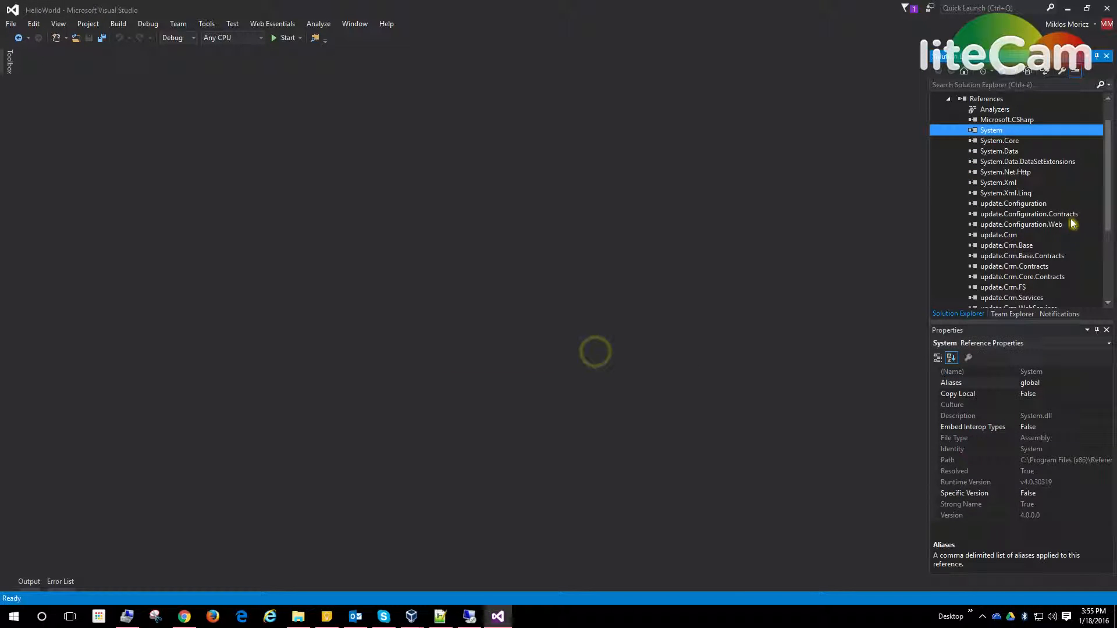
scroll(1001, 209, up, 1)
click(948, 130)
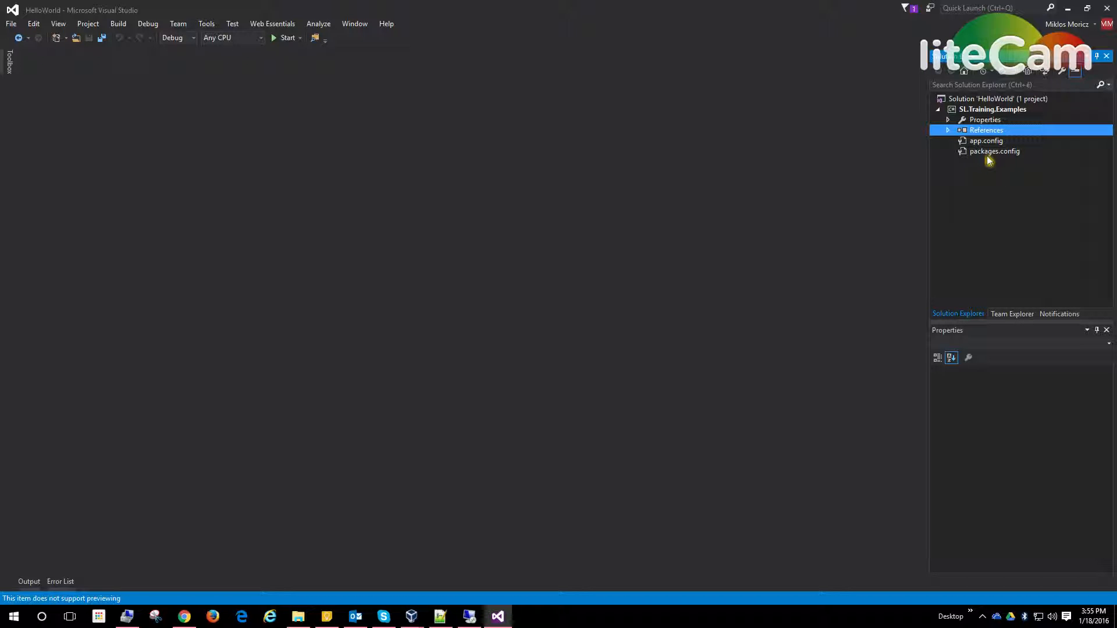
Step: Start adding an existing item to the SL.Training.Examples project and browse to the Desktop folder
right_click(999, 111)
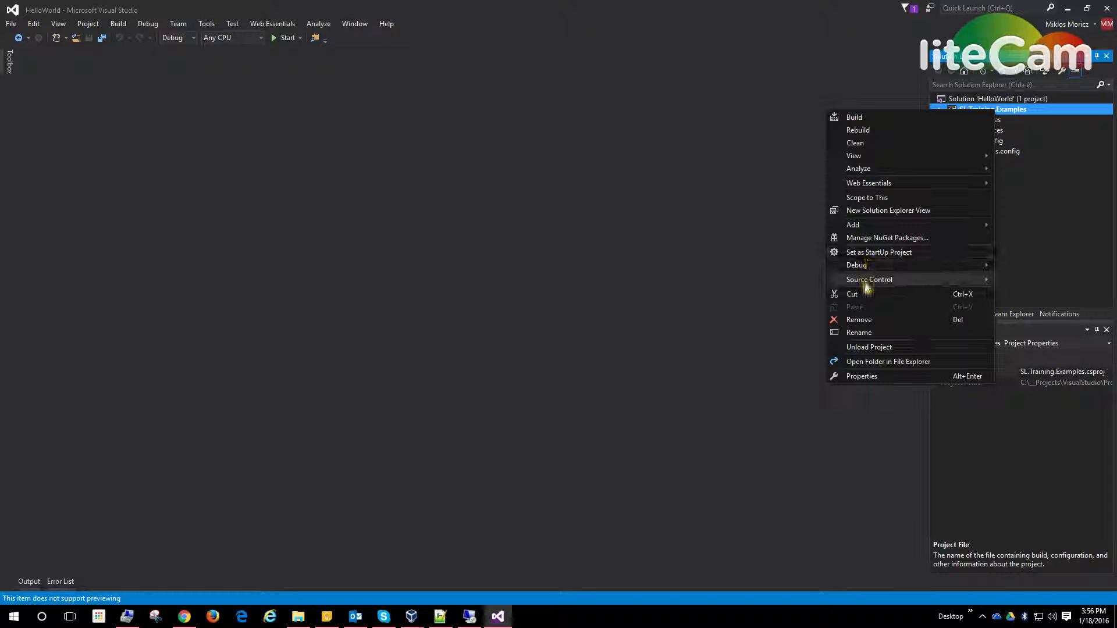
mouse_move(876, 226)
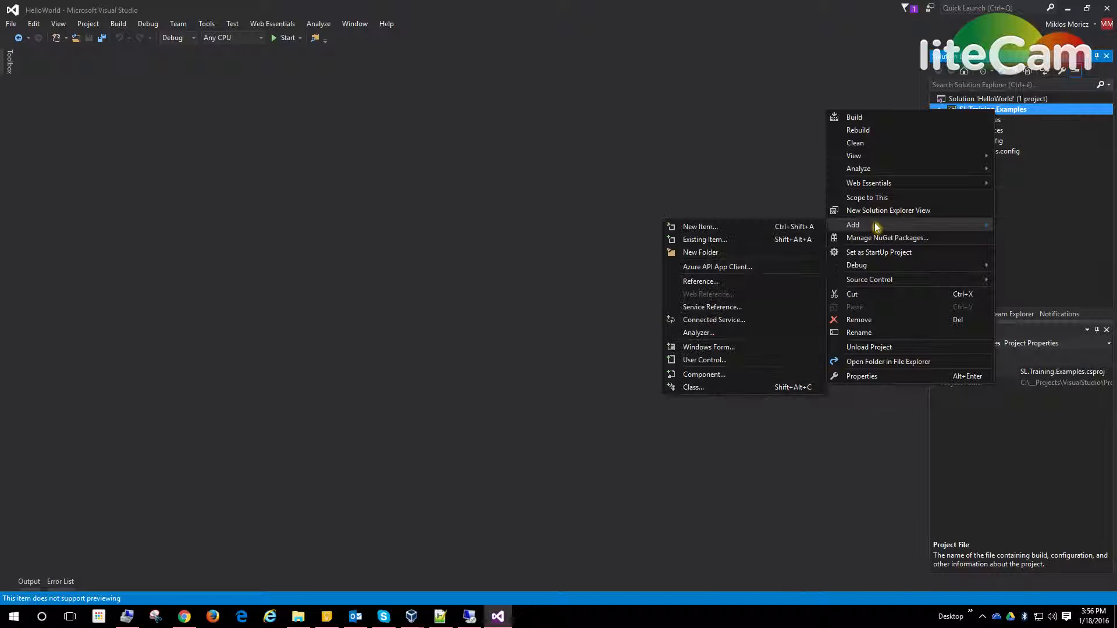
click(701, 240)
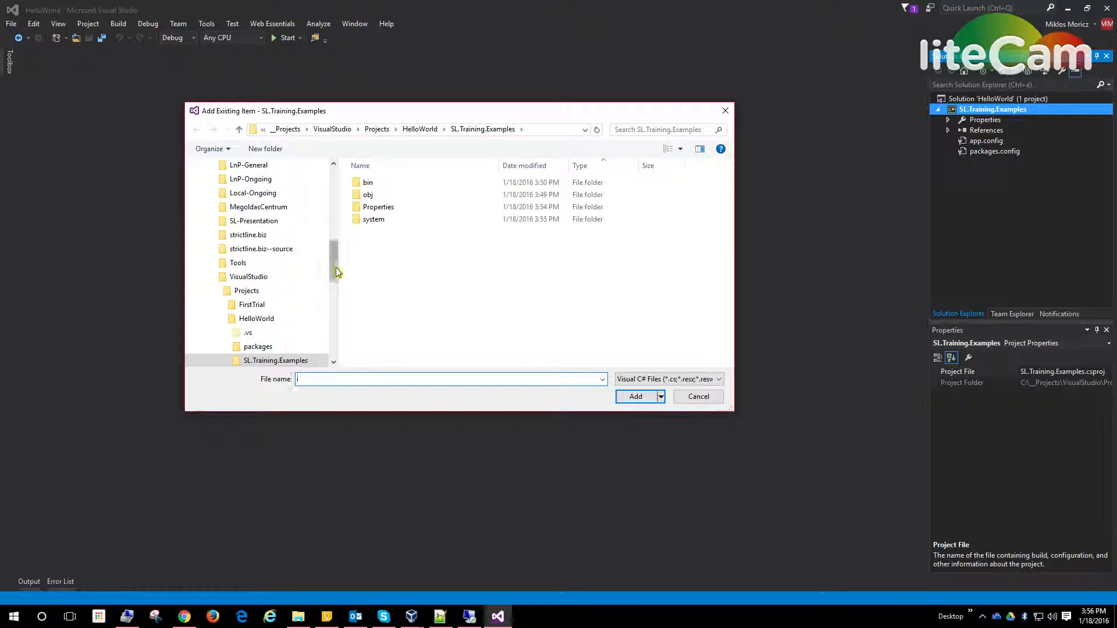
drag(331, 267, 337, 201)
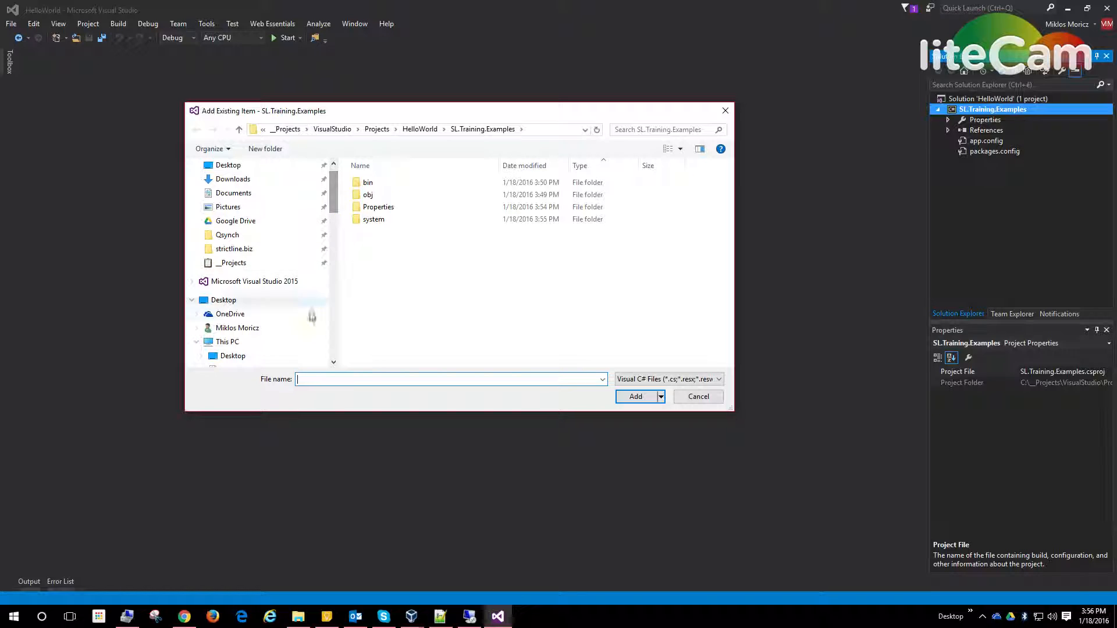
click(232, 300)
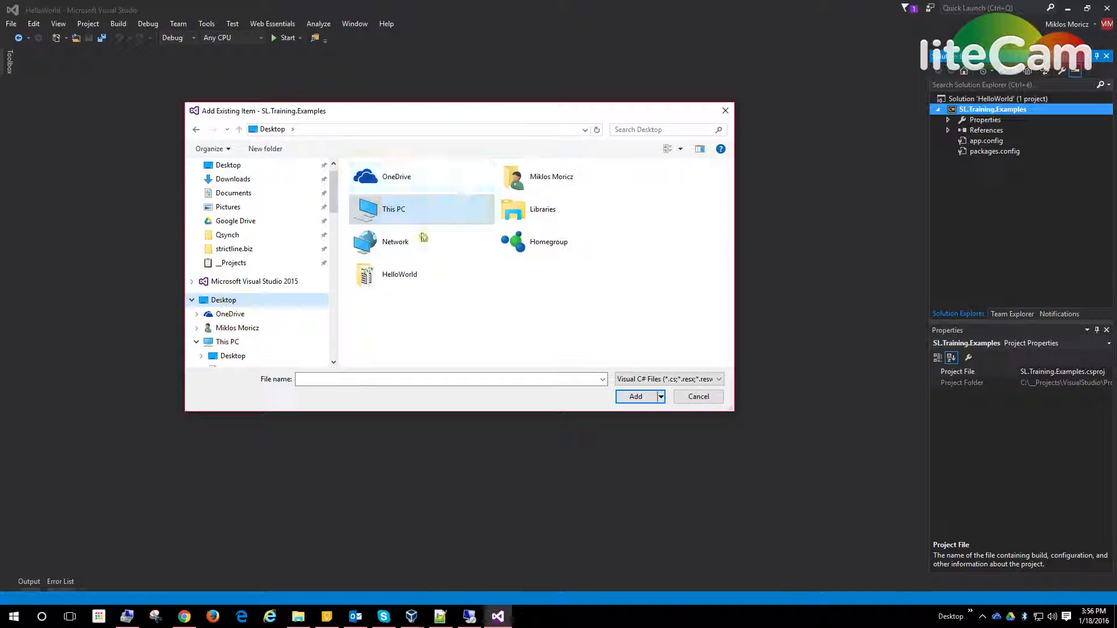